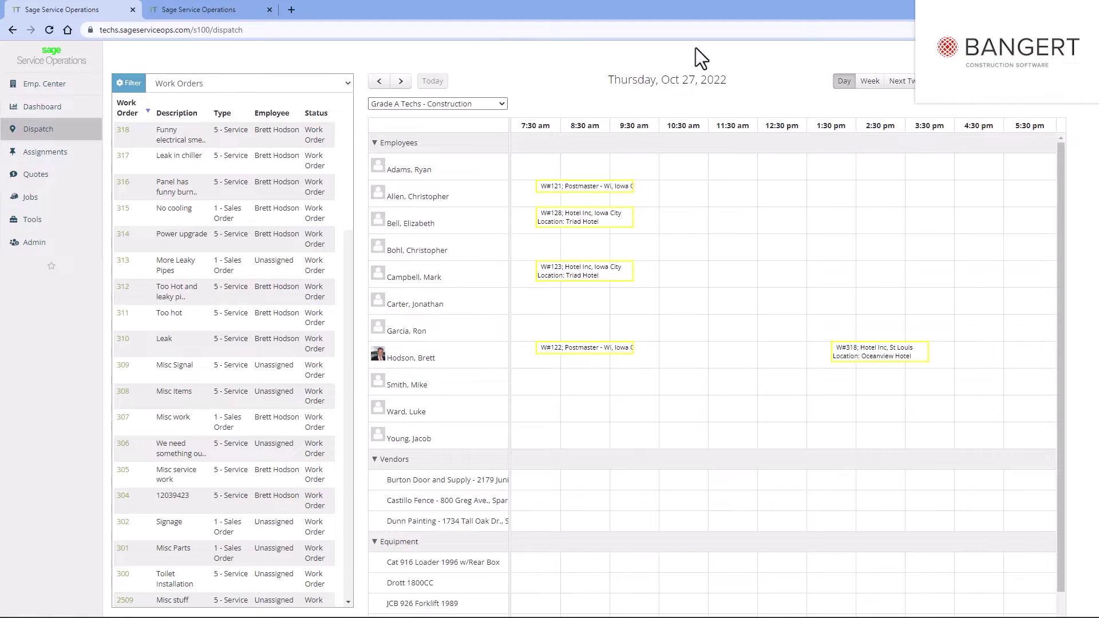
# Step: Browse the schedule's week and two-week views, glance at the work order filter, and return to the day view
pyautogui.click(870, 82)
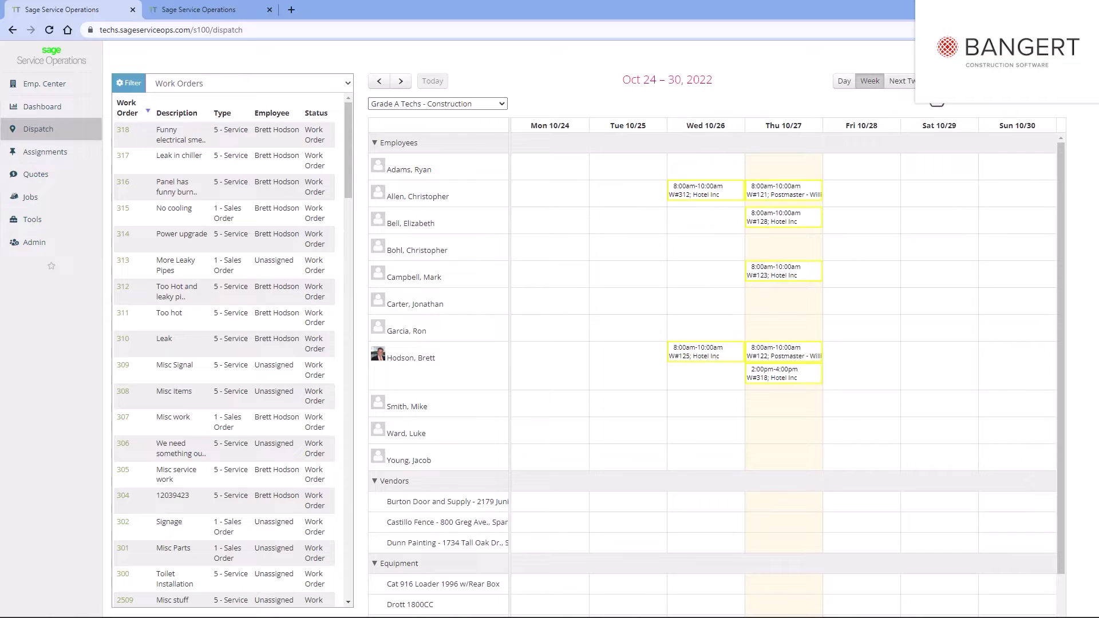
pyautogui.click(932, 80)
pyautogui.click(973, 81)
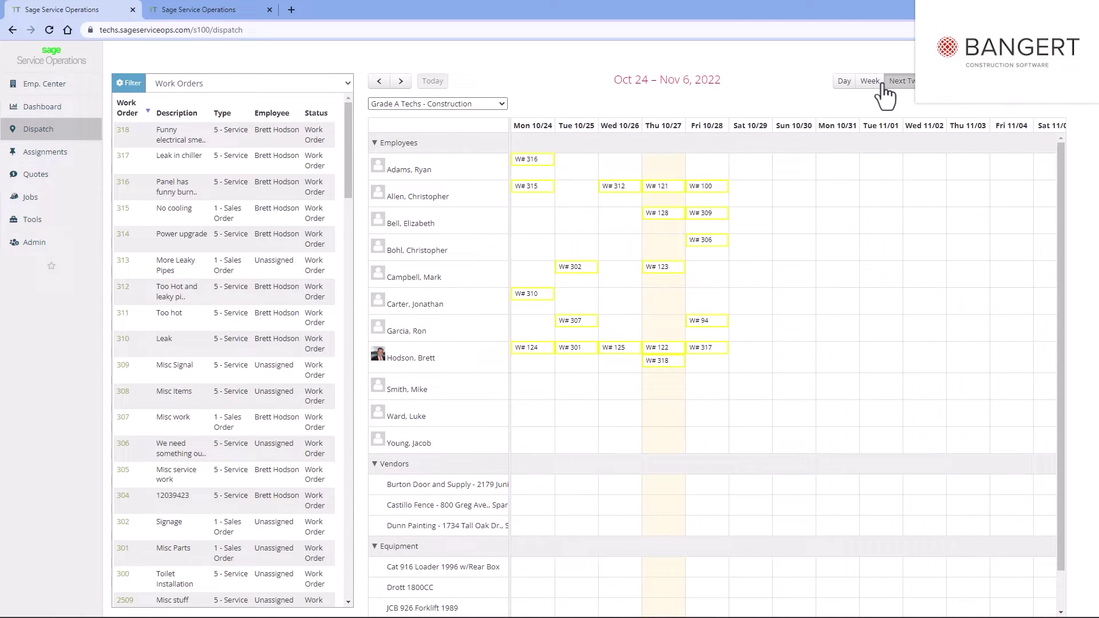
pyautogui.click(871, 82)
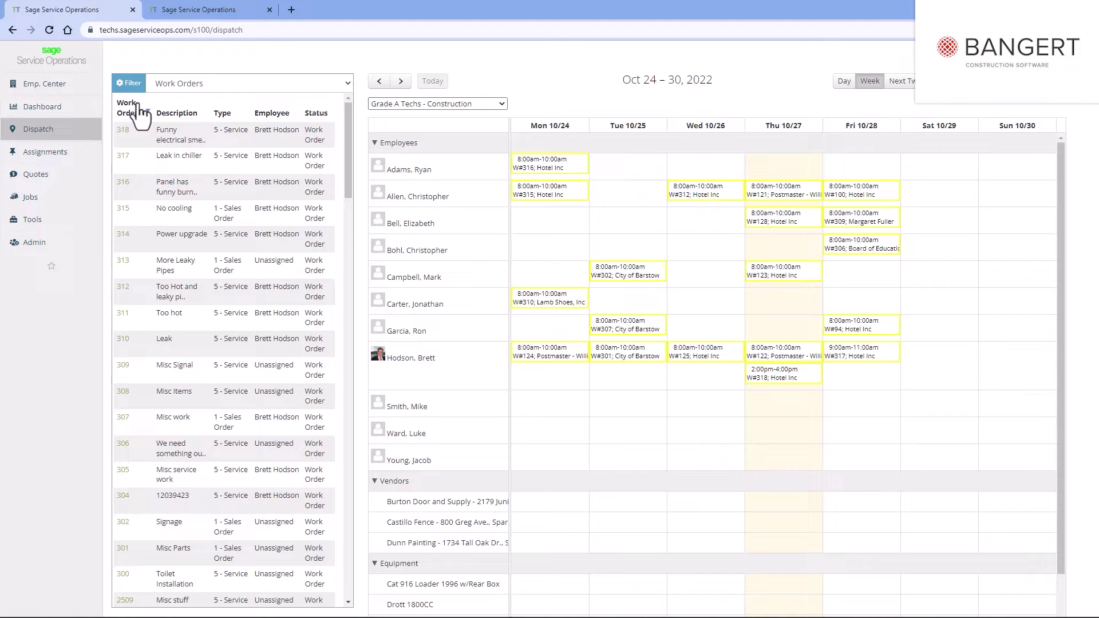
pyautogui.click(123, 88)
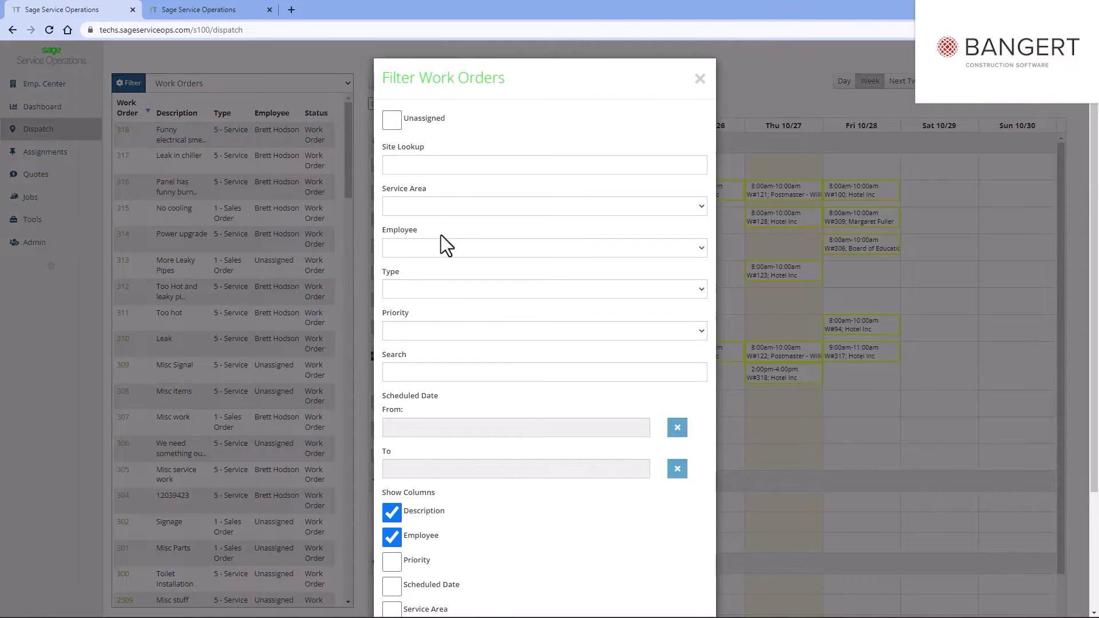
pyautogui.click(699, 82)
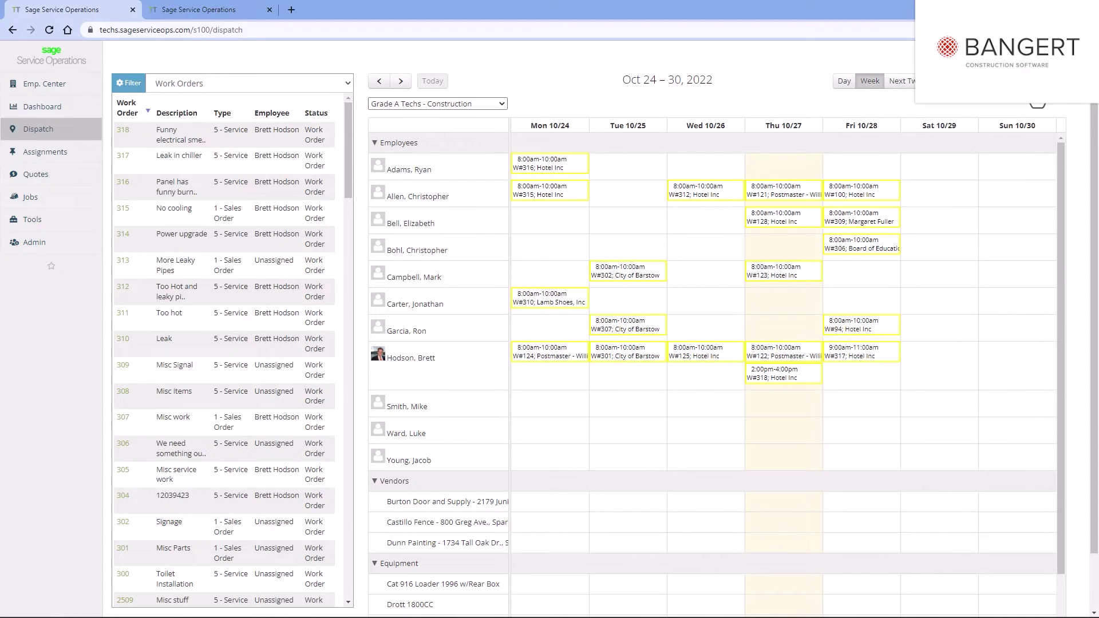
pyautogui.click(847, 89)
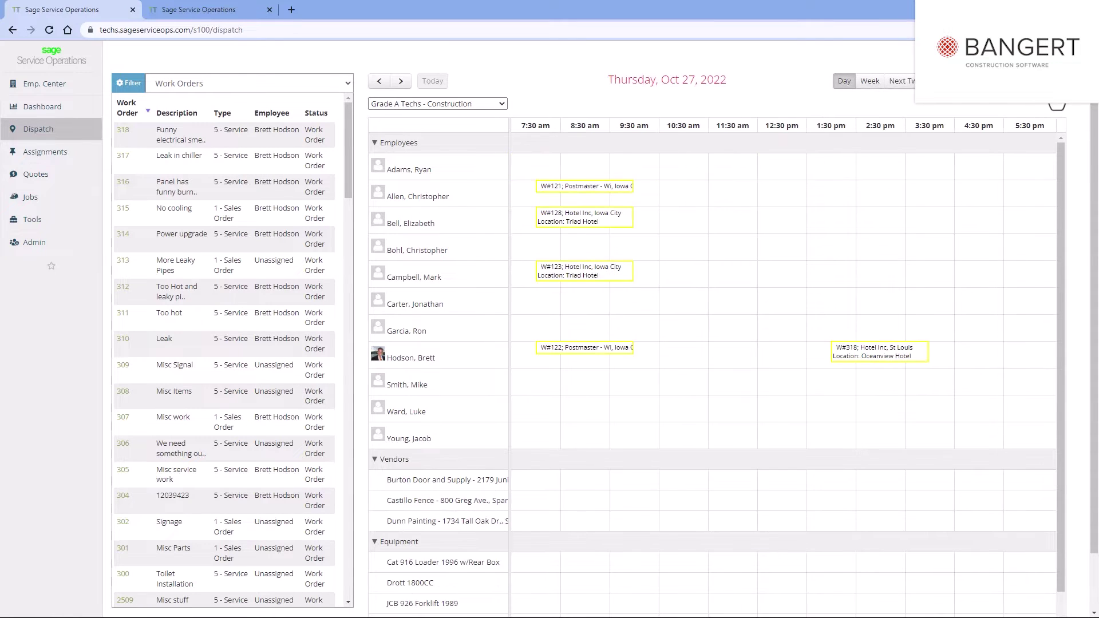
# Step: Start a new work order and set Hotel Inc's Triad Hotel as its service site
pyautogui.click(1057, 106)
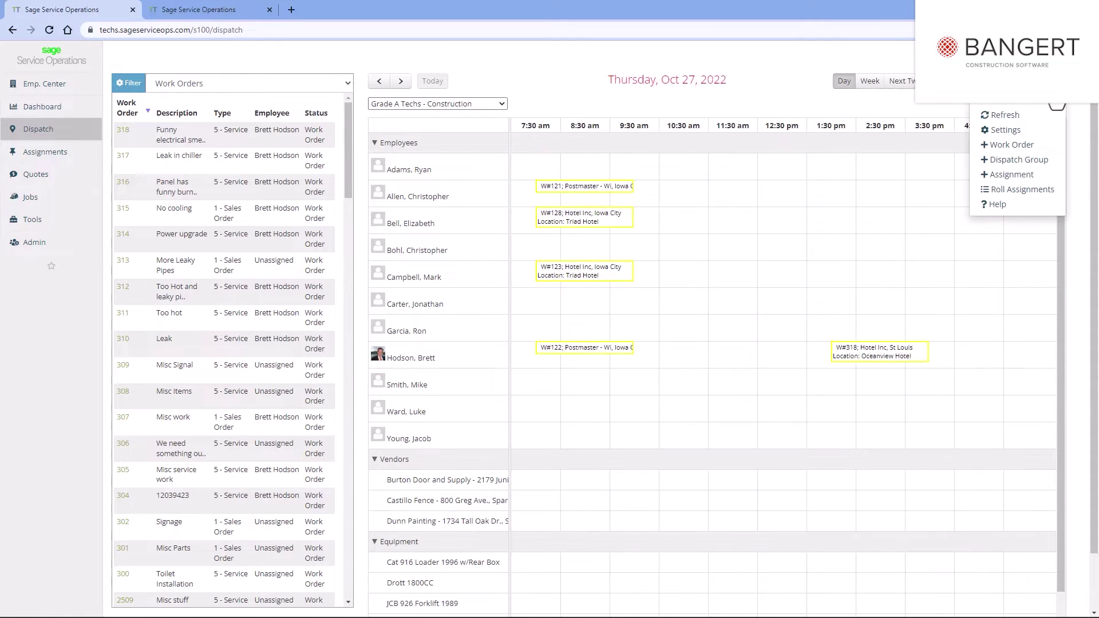
pyautogui.click(988, 144)
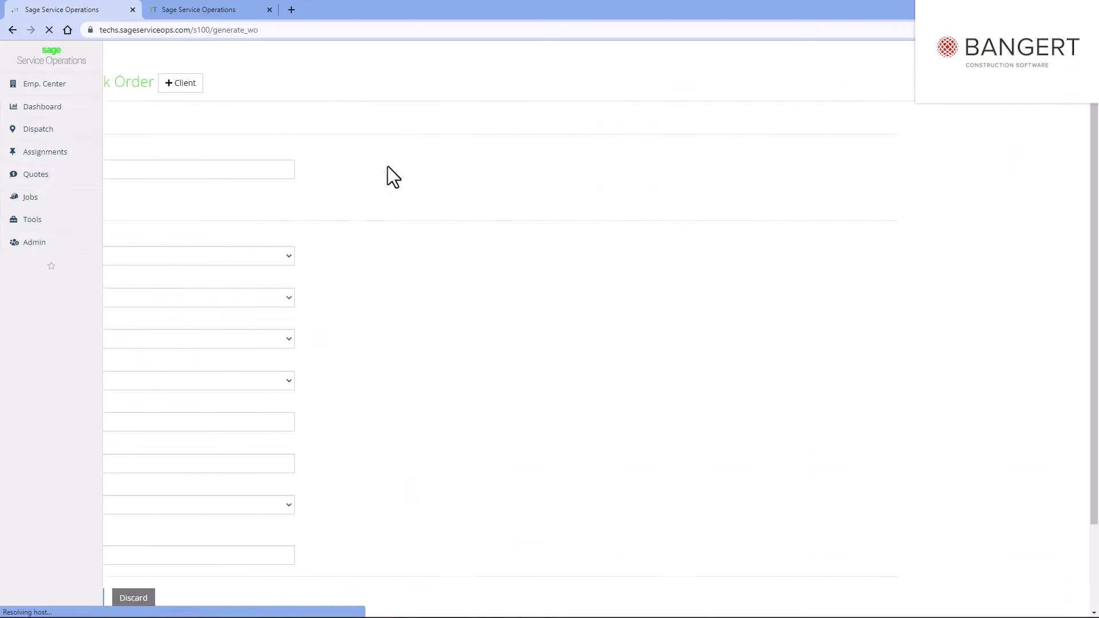
pyautogui.click(147, 174)
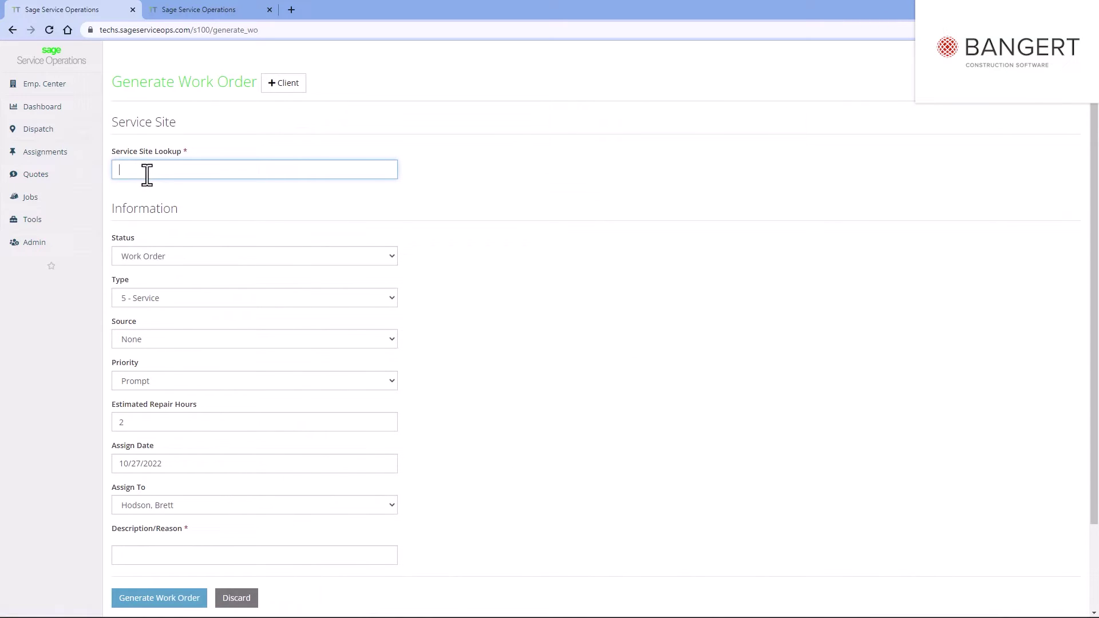
pyautogui.write('hotel')
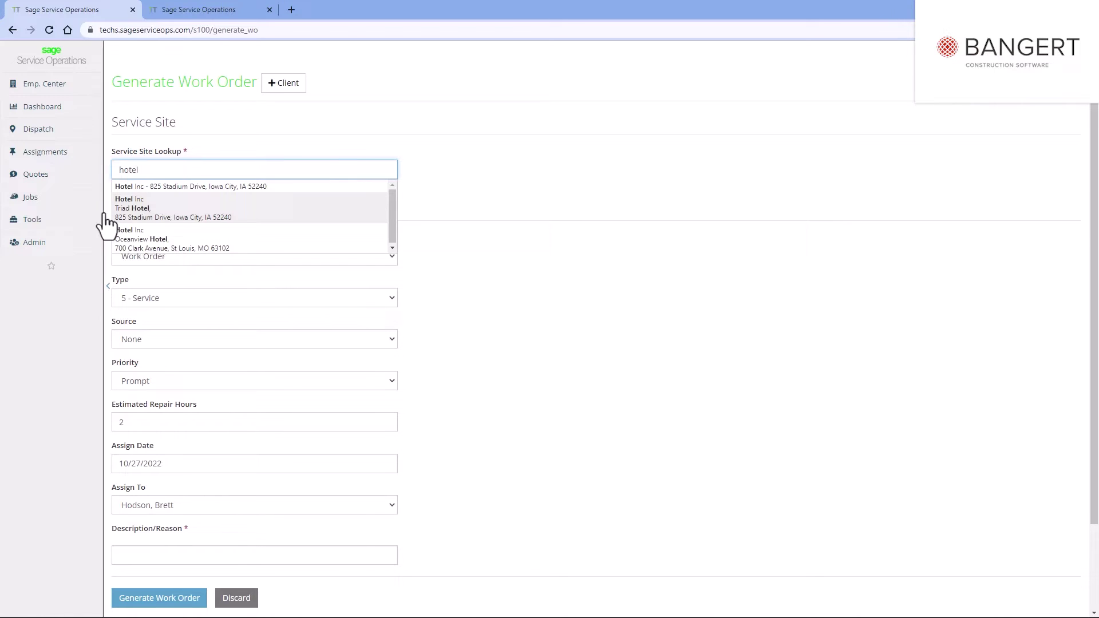
pyautogui.click(142, 221)
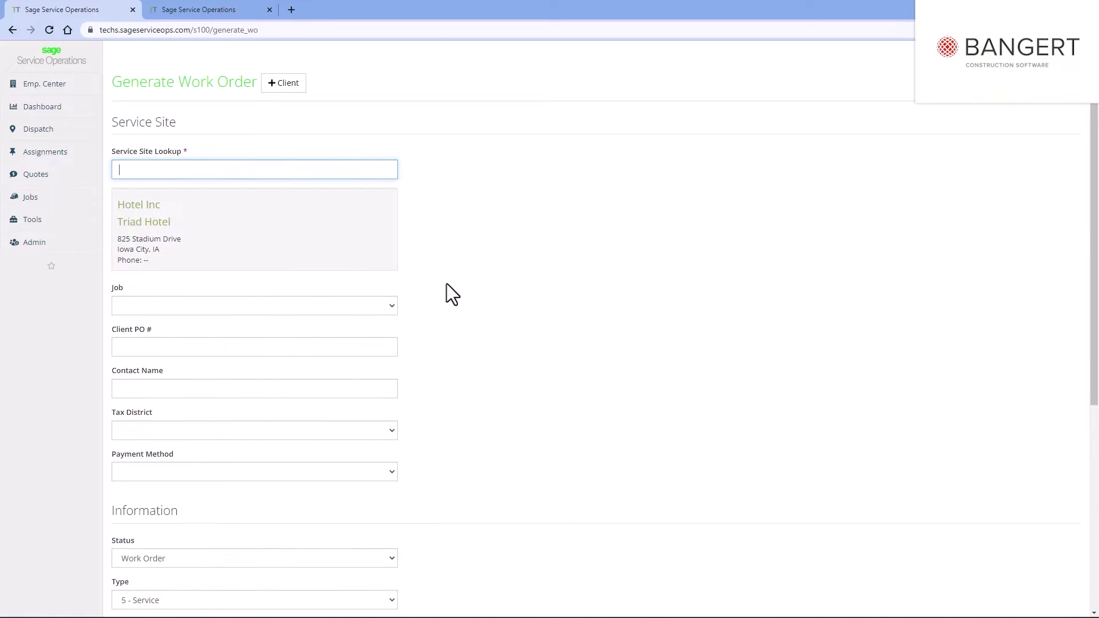
pyautogui.scroll(-1, 272, 273)
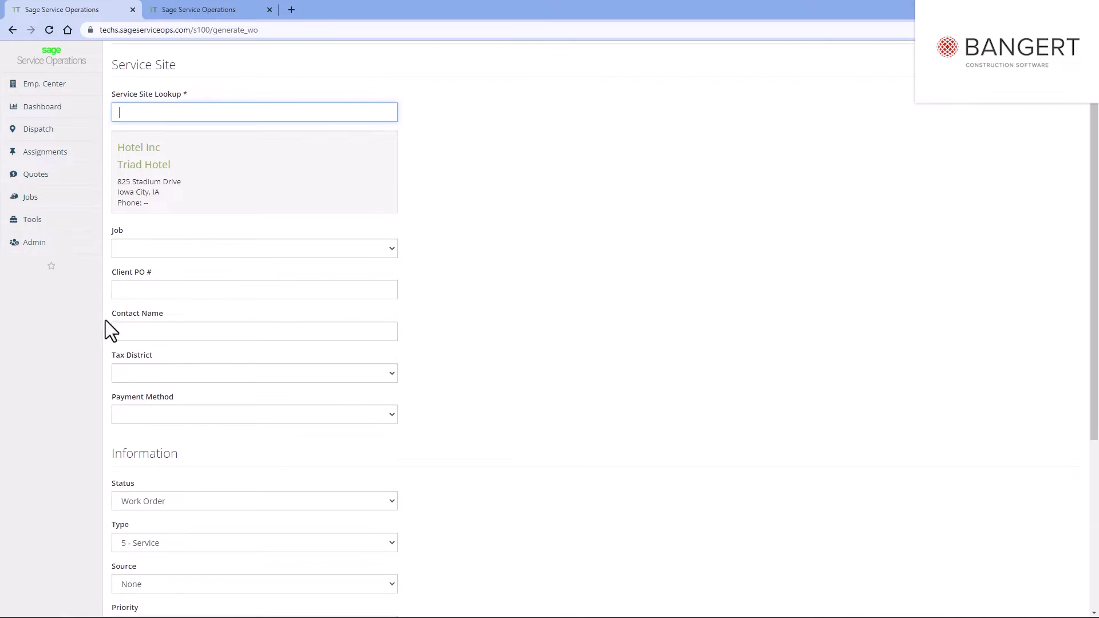
# Step: Enter client PO 132 and description 'Leaking fixture and a funny smell.', then generate work order 319
pyautogui.click(135, 293)
pyautogui.write('132')
pyautogui.scroll(-2, 370, 290)
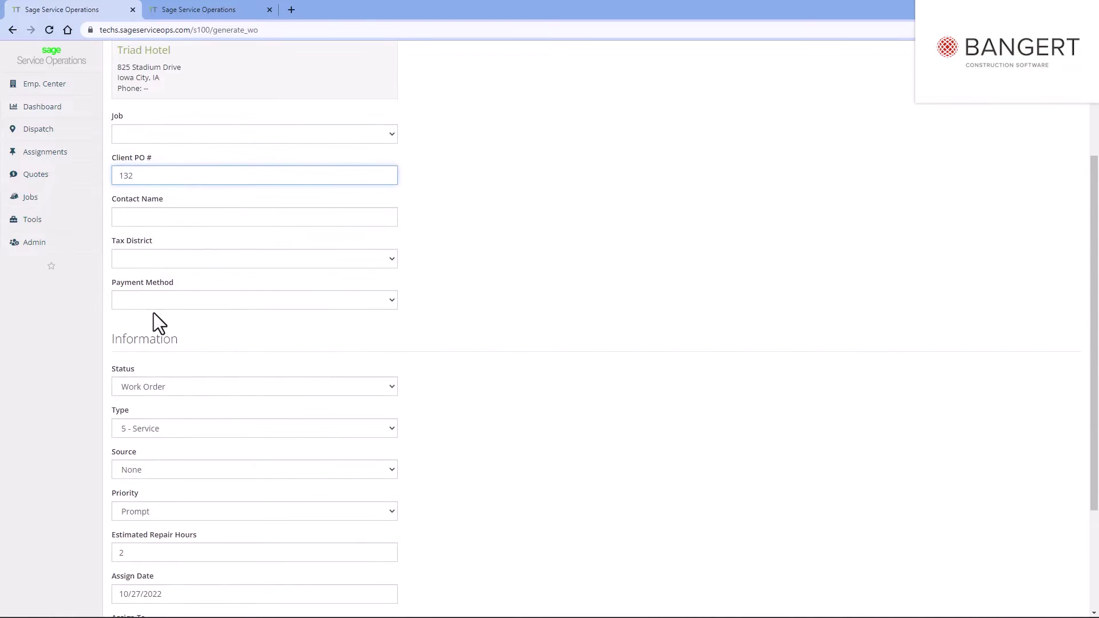
pyautogui.scroll(-1, 157, 315)
pyautogui.scroll(-1, 160, 315)
pyautogui.scroll(-1, 160, 314)
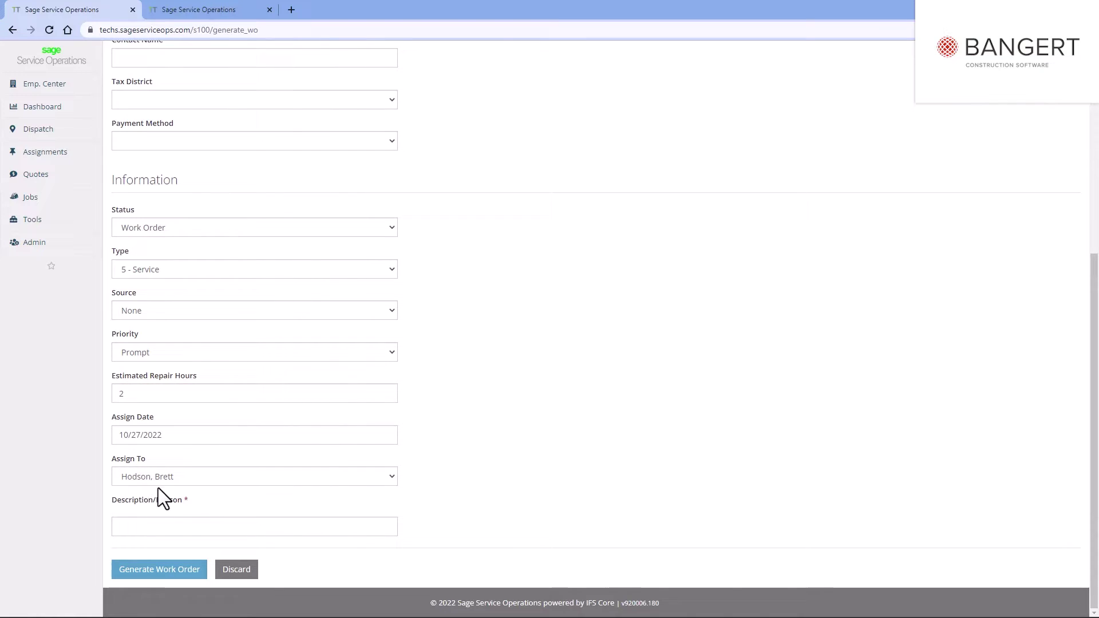
pyautogui.click(164, 526)
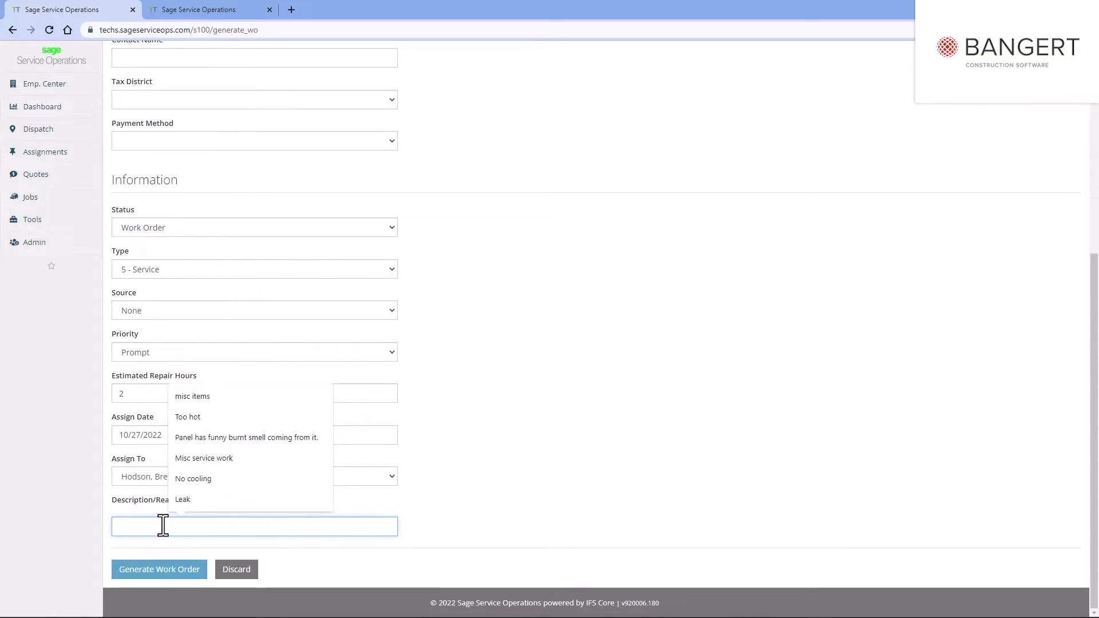
pyautogui.write('Leak')
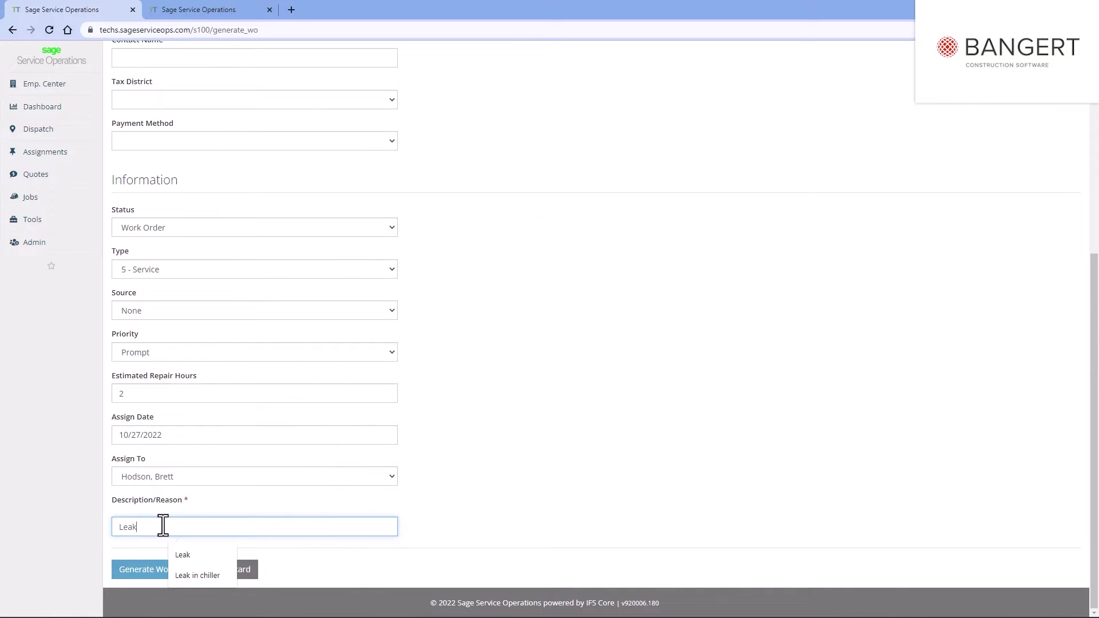
pyautogui.write('ing fix')
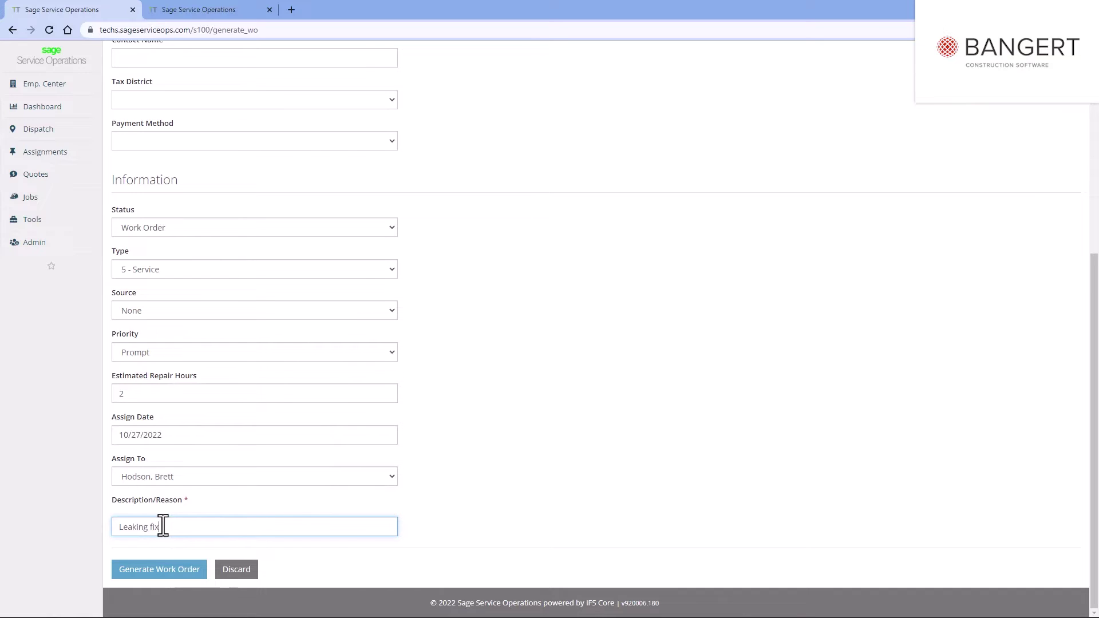
pyautogui.write('ture and a')
pyautogui.write(' funny s')
pyautogui.write('mell.')
pyautogui.rightClick(162, 528)
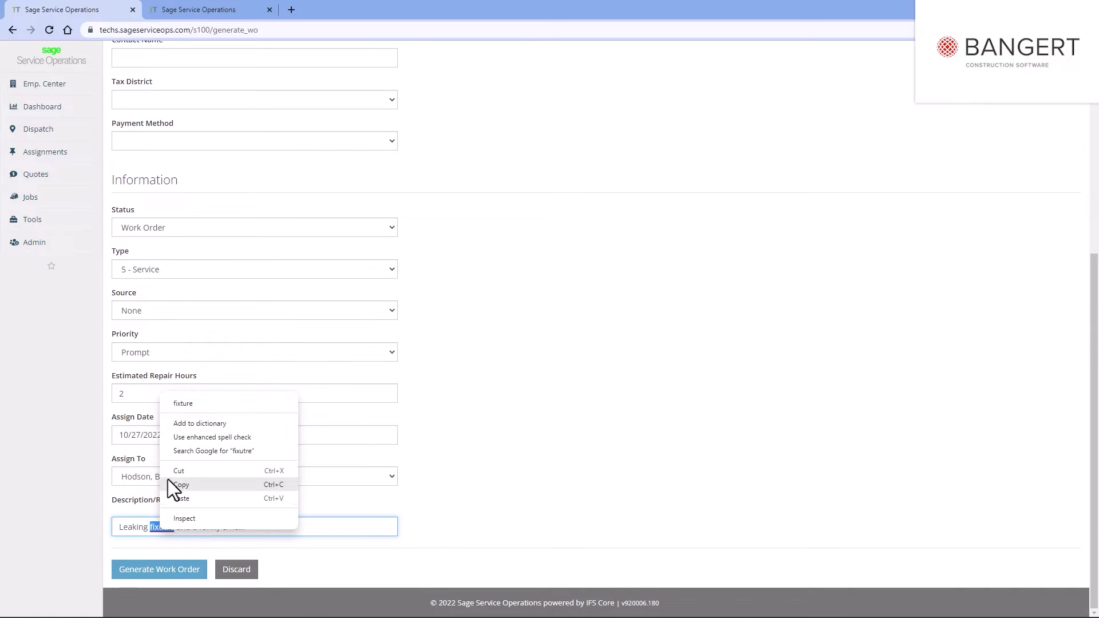
pyautogui.click(182, 403)
pyautogui.click(163, 574)
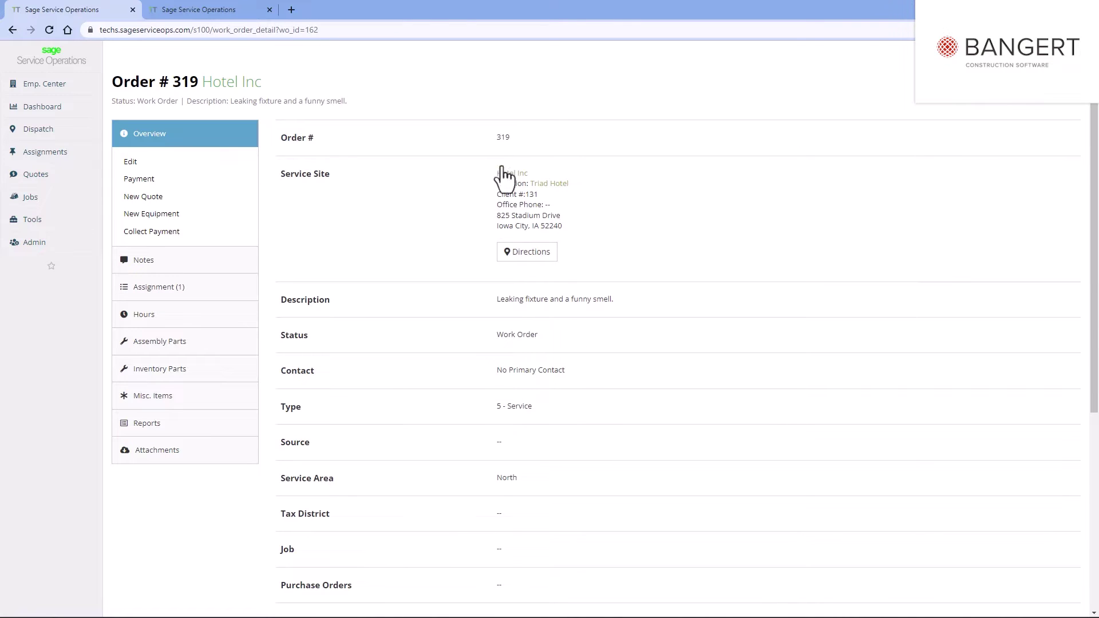
# Step: Go to the dashboard and on to the dispatch scheduler to see the new W#319 block
pyautogui.click(29, 108)
pyautogui.moveTo(38, 129)
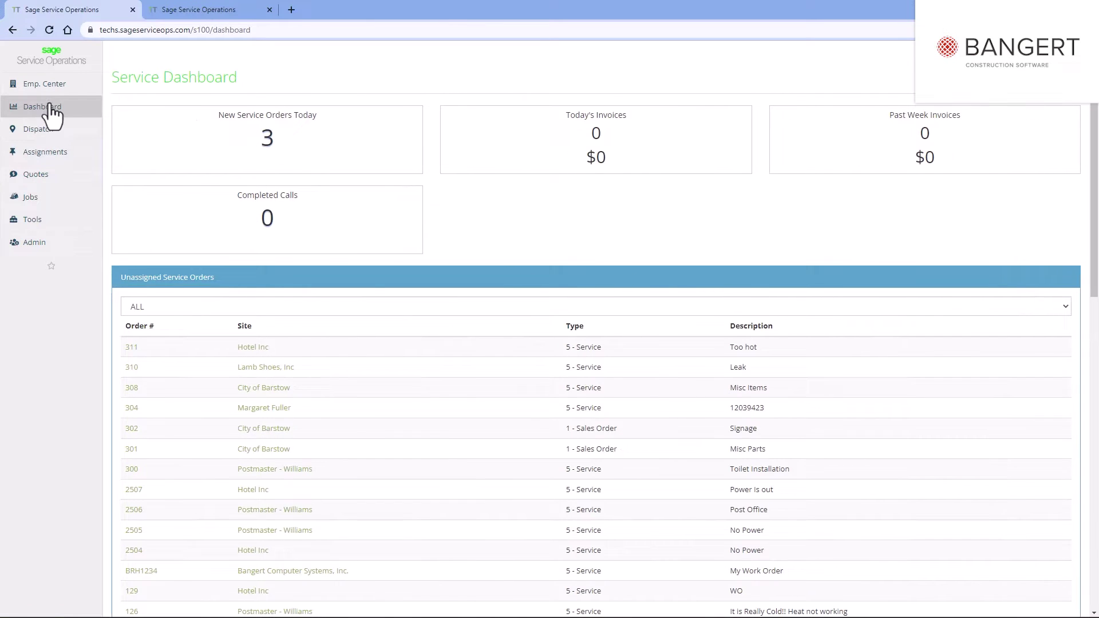
pyautogui.click(43, 128)
pyautogui.click(126, 133)
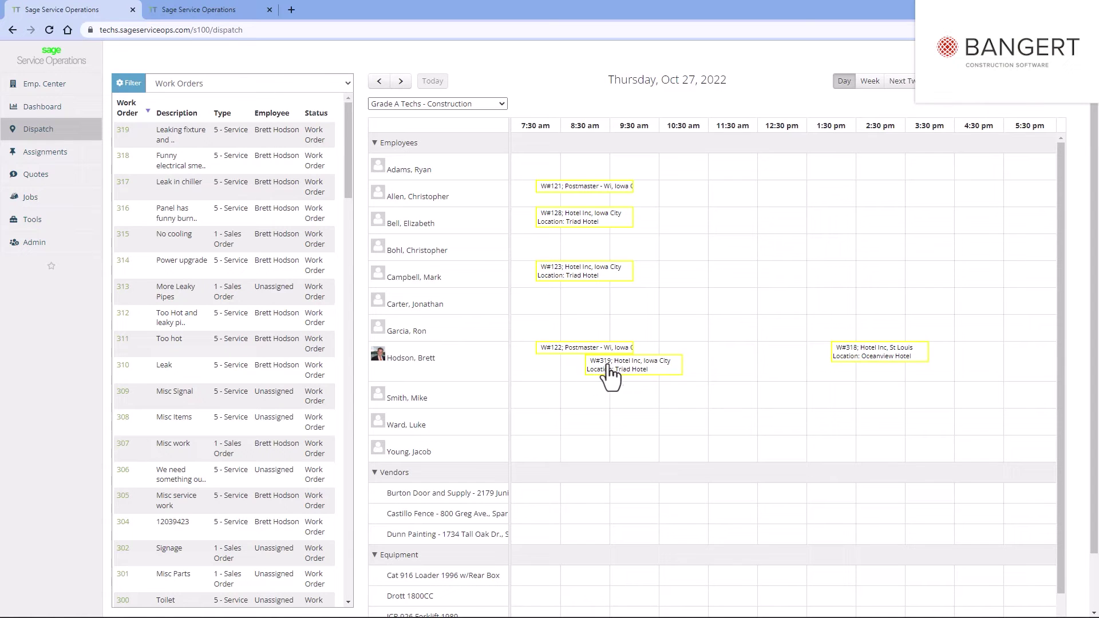
# Step: Move W#319 to Thursday's 3:30 pm slot after W#318, keeping the Grade A Techs - Construction team
pyautogui.moveTo(611, 380)
pyautogui.mouseDown()
pyautogui.moveTo(887, 392)
pyautogui.moveTo(966, 341)
pyautogui.mouseUp()
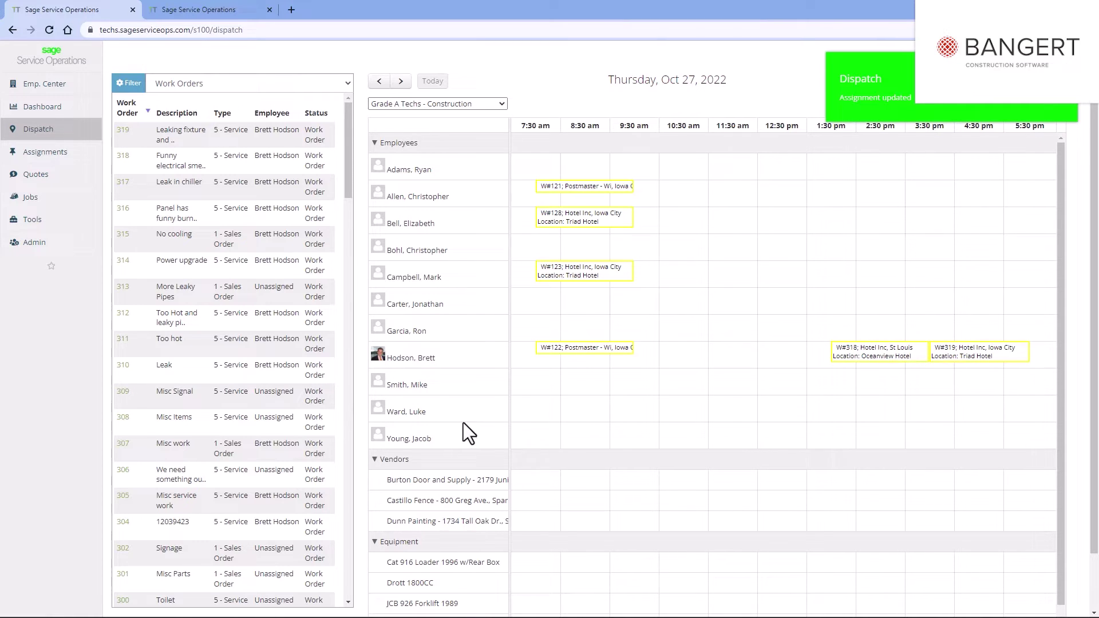
pyautogui.click(427, 104)
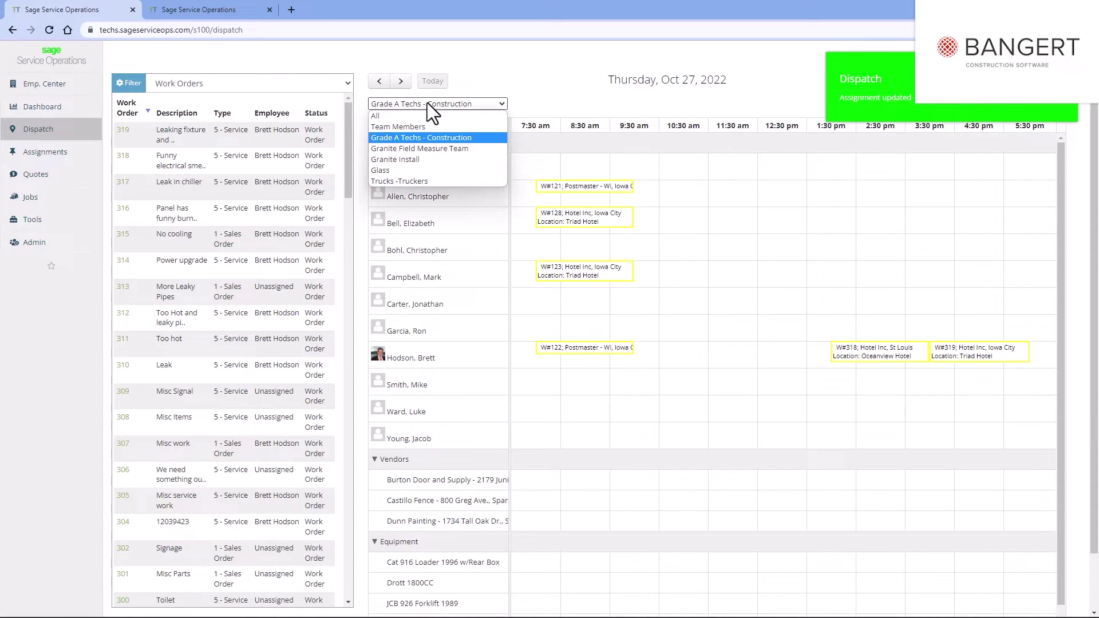
pyautogui.click(428, 103)
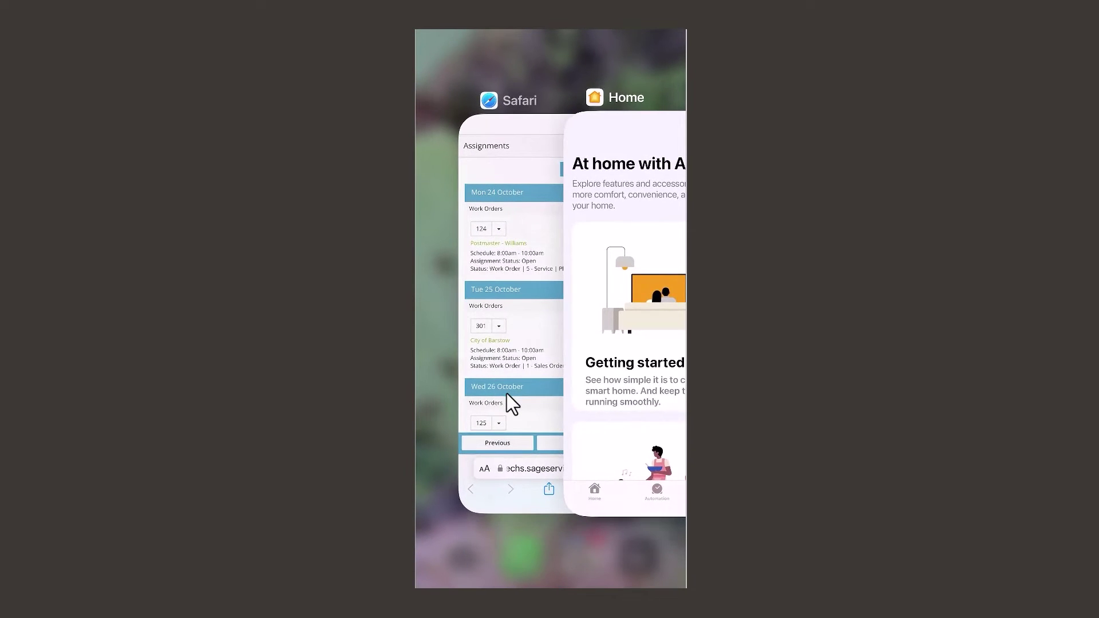
# Step: Reopen the Assignments page on the phone and navigate to Hotel Inc's service site
pyautogui.click(506, 393)
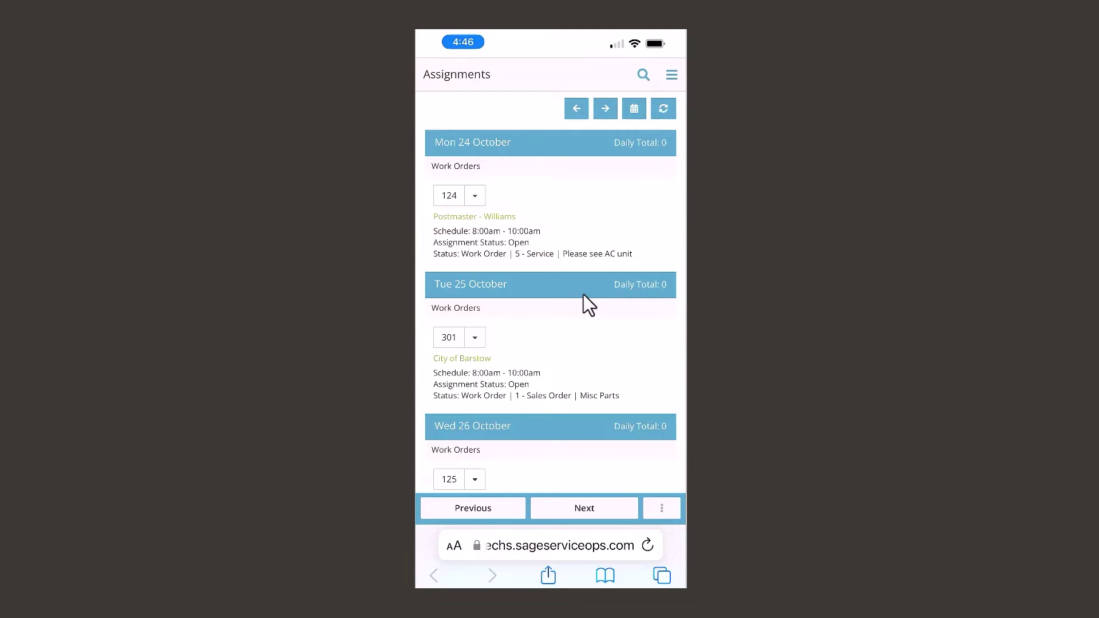
pyautogui.scroll(-5, 583, 295)
pyautogui.scroll(-2, 583, 295)
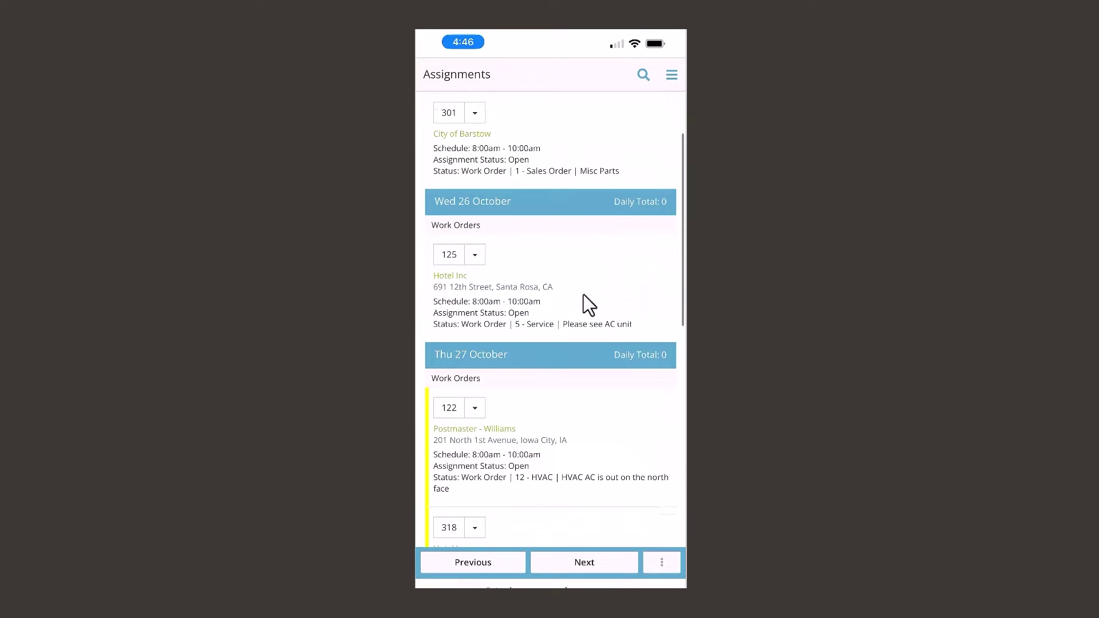
pyautogui.scroll(-2, 583, 294)
pyautogui.scroll(-1, 583, 295)
pyautogui.scroll(-1, 583, 295)
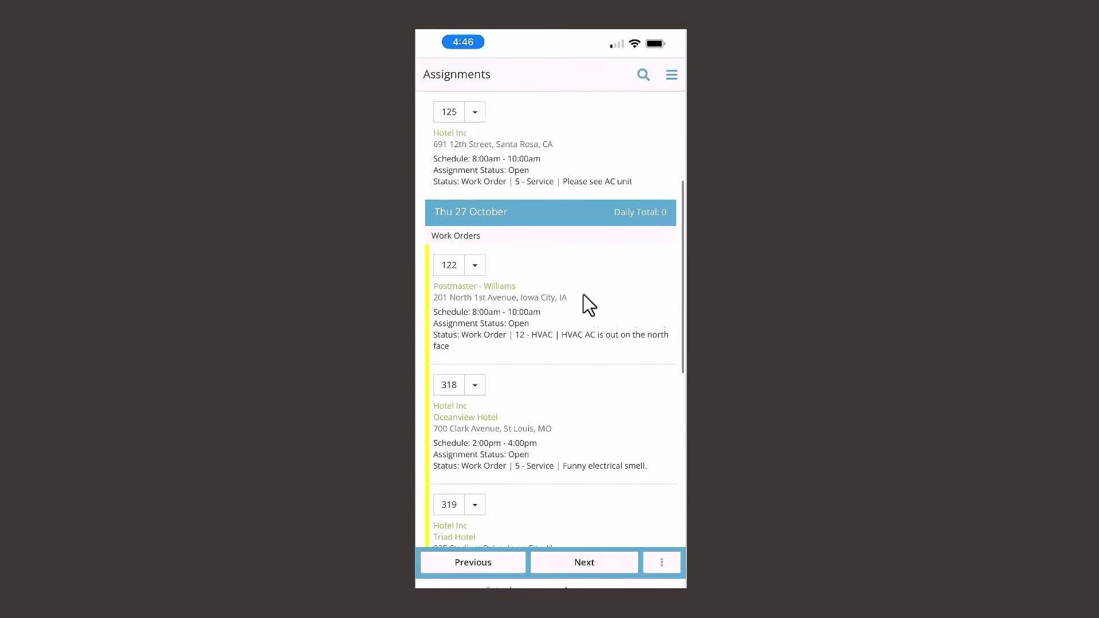
pyautogui.scroll(-1, 583, 296)
pyautogui.scroll(-1, 583, 296)
pyautogui.scroll(-1, 583, 294)
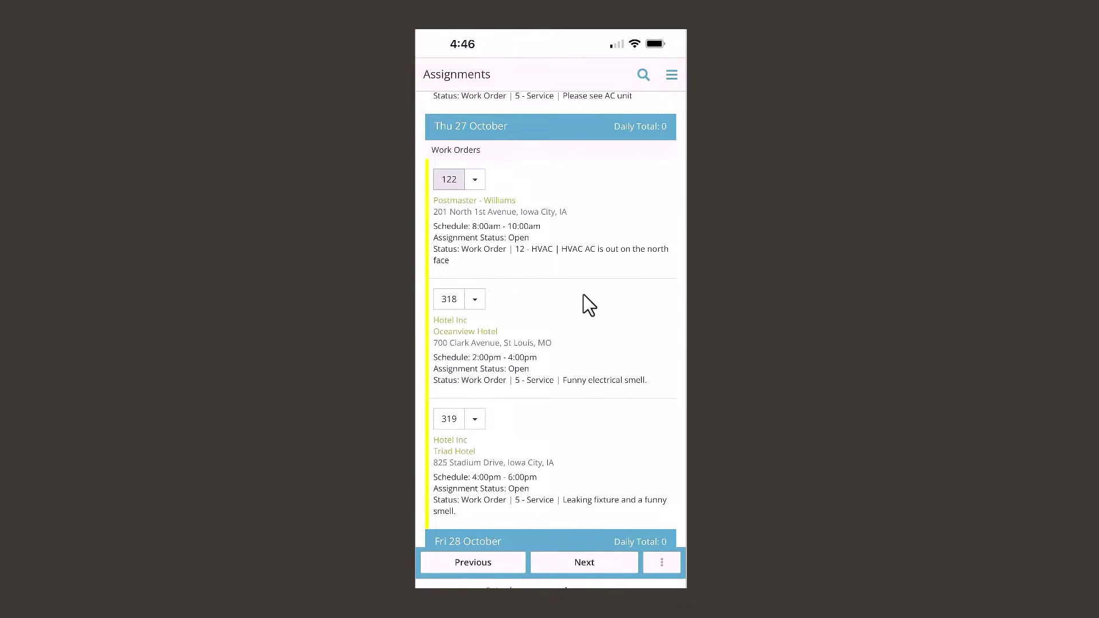
pyautogui.scroll(-1, 583, 296)
pyautogui.scroll(-1, 584, 296)
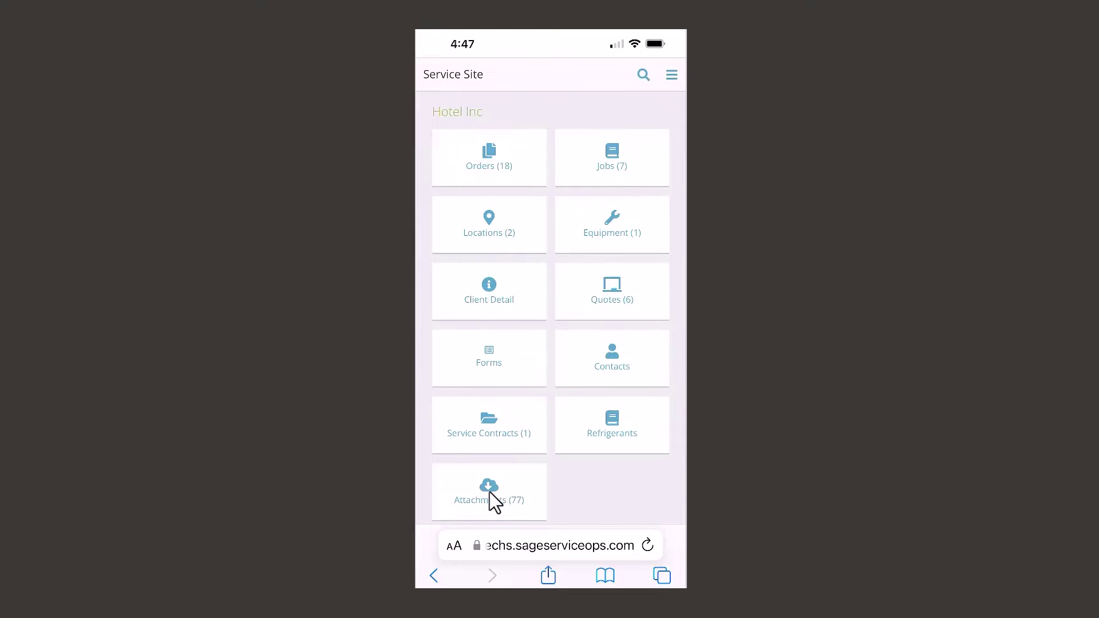
# Step: Open Hotel Inc's order 319, review its Overview, and return to the order's section menu
pyautogui.click(500, 157)
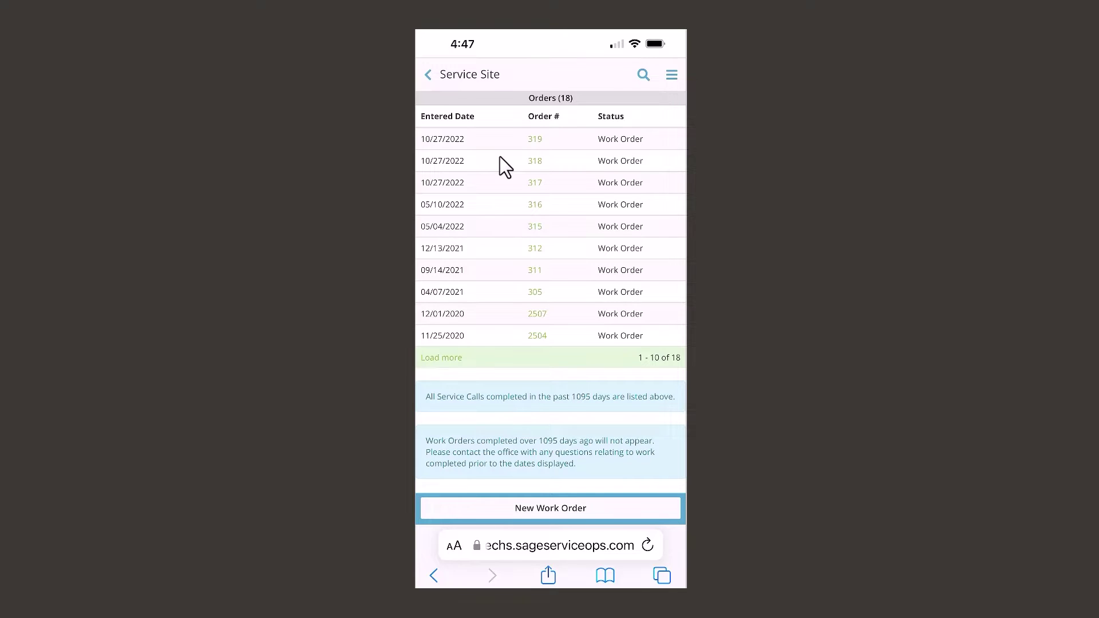
pyautogui.click(535, 139)
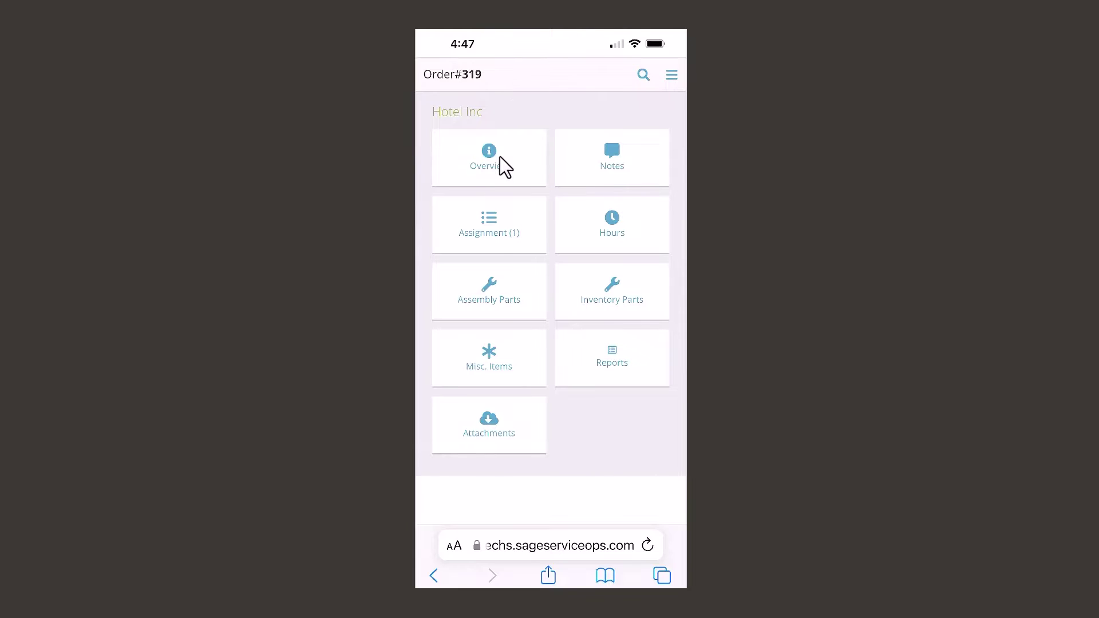
pyautogui.click(501, 156)
pyautogui.scroll(-1, 499, 157)
pyautogui.scroll(1, 504, 166)
pyautogui.click(490, 421)
pyautogui.click(507, 249)
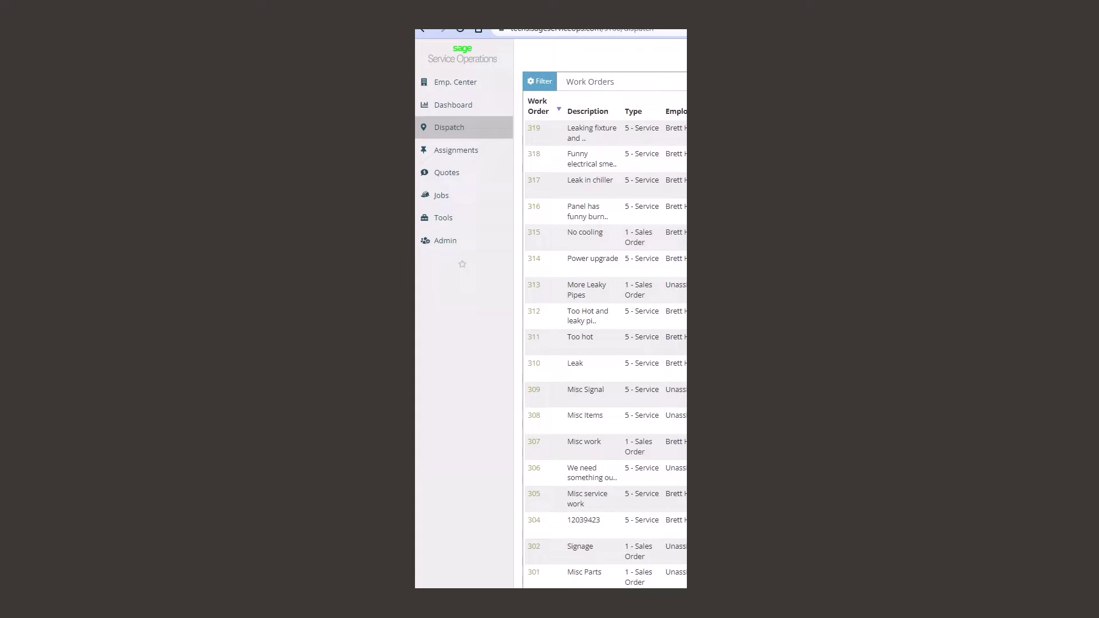
pyautogui.click(462, 29)
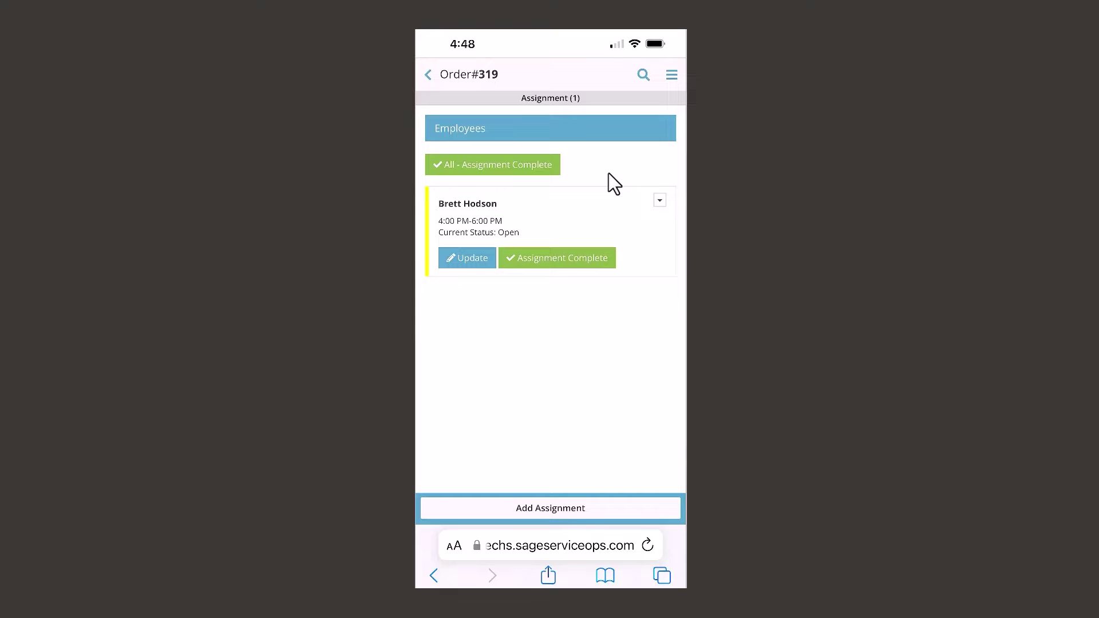
pyautogui.click(558, 258)
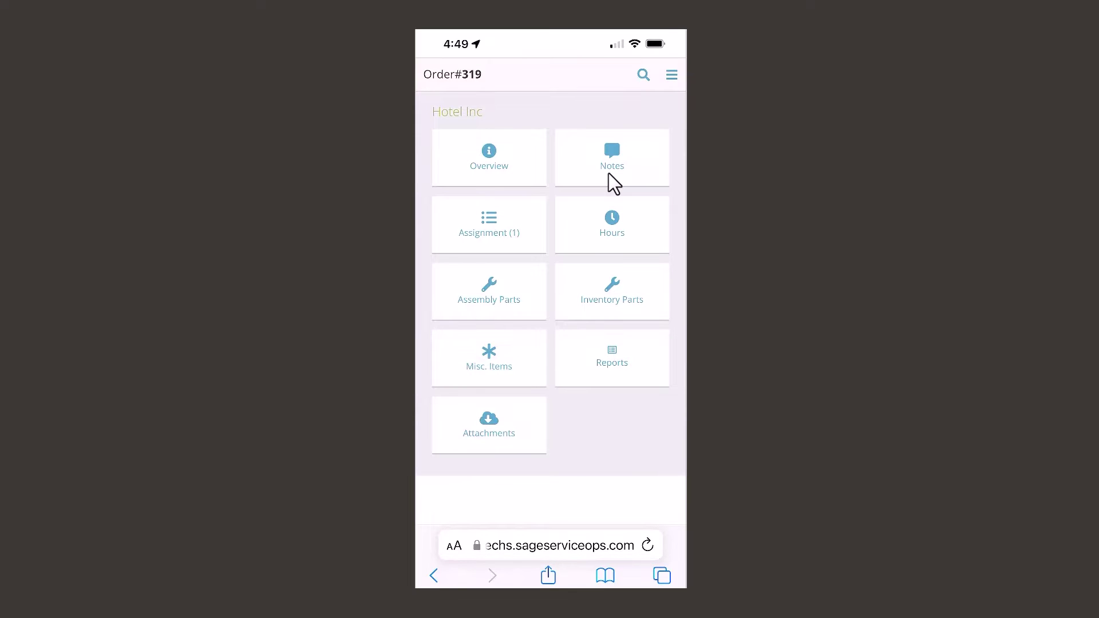
# Step: Save a labor entry with 4 payroll hours, 4 billed hours and the shop note 'Great customer'
pyautogui.click(627, 237)
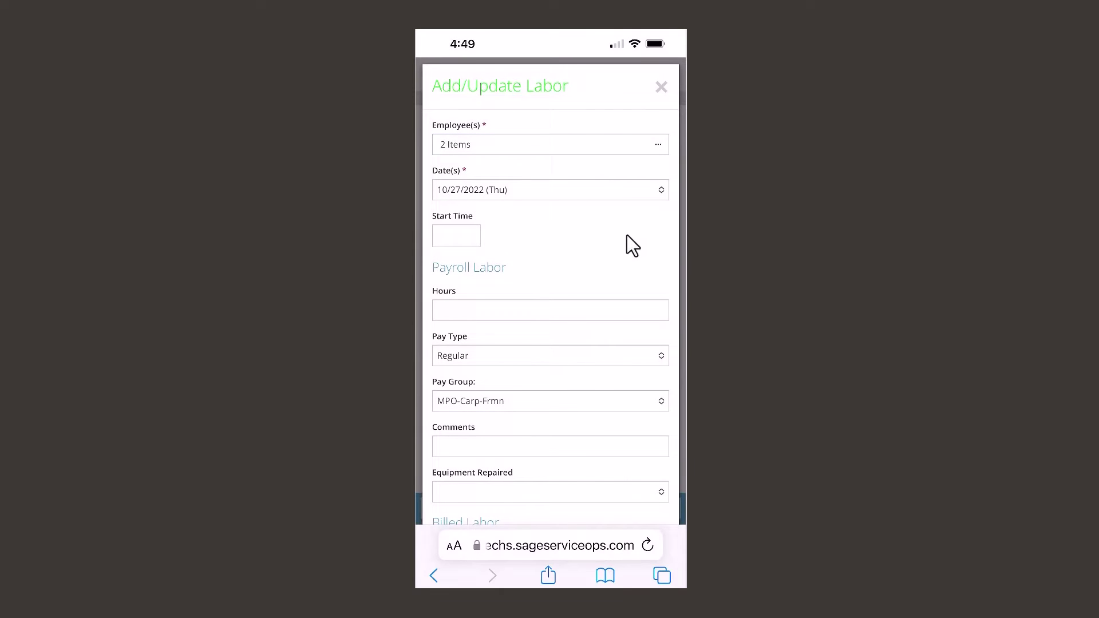
pyautogui.click(549, 310)
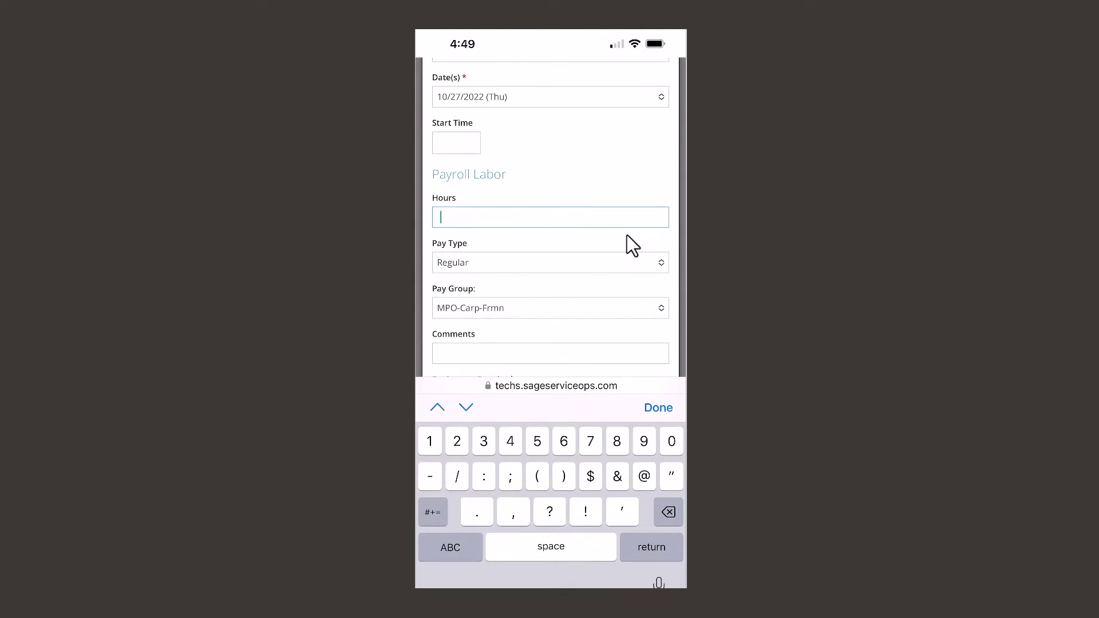
pyautogui.write('4')
pyautogui.scroll(-4, 627, 244)
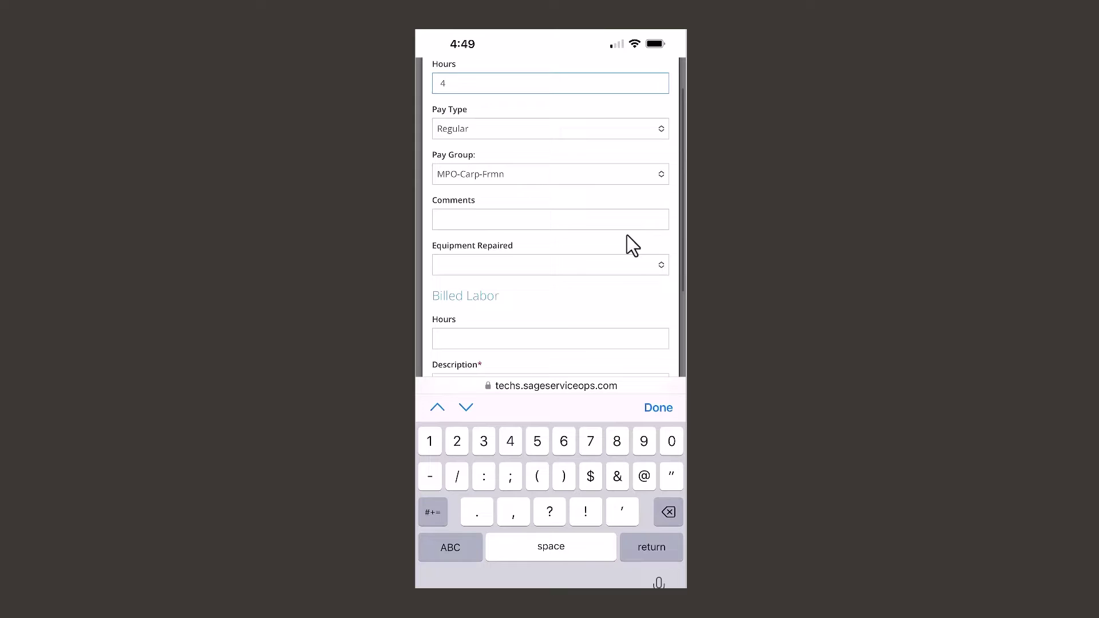
pyautogui.scroll(-3, 627, 237)
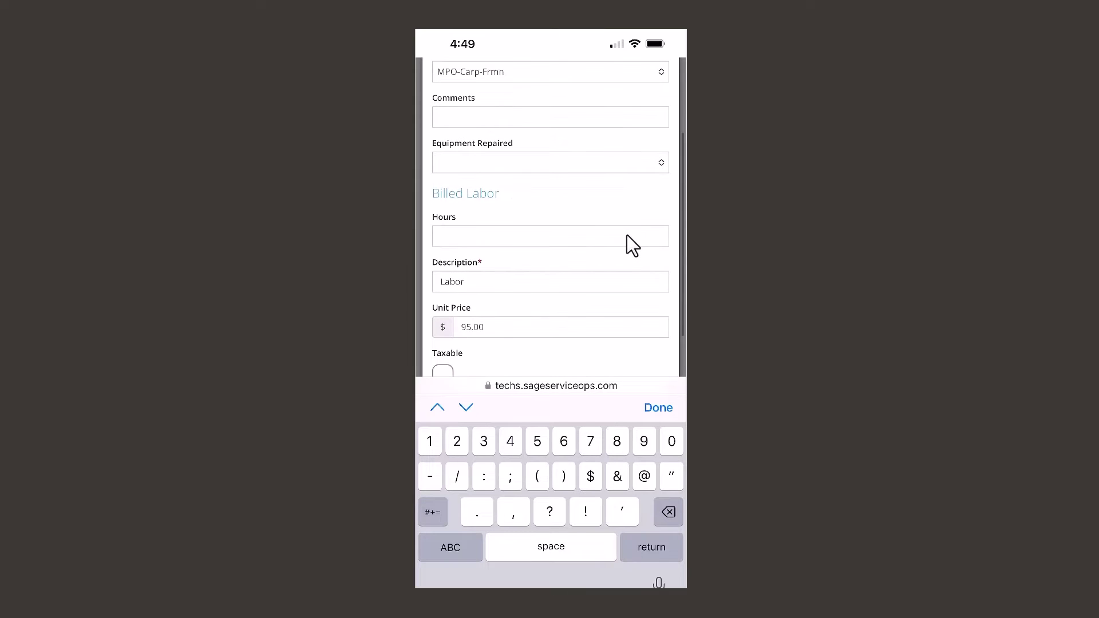
pyautogui.click(627, 236)
pyautogui.write('4')
pyautogui.scroll(-2, 627, 236)
pyautogui.scroll(-3, 627, 236)
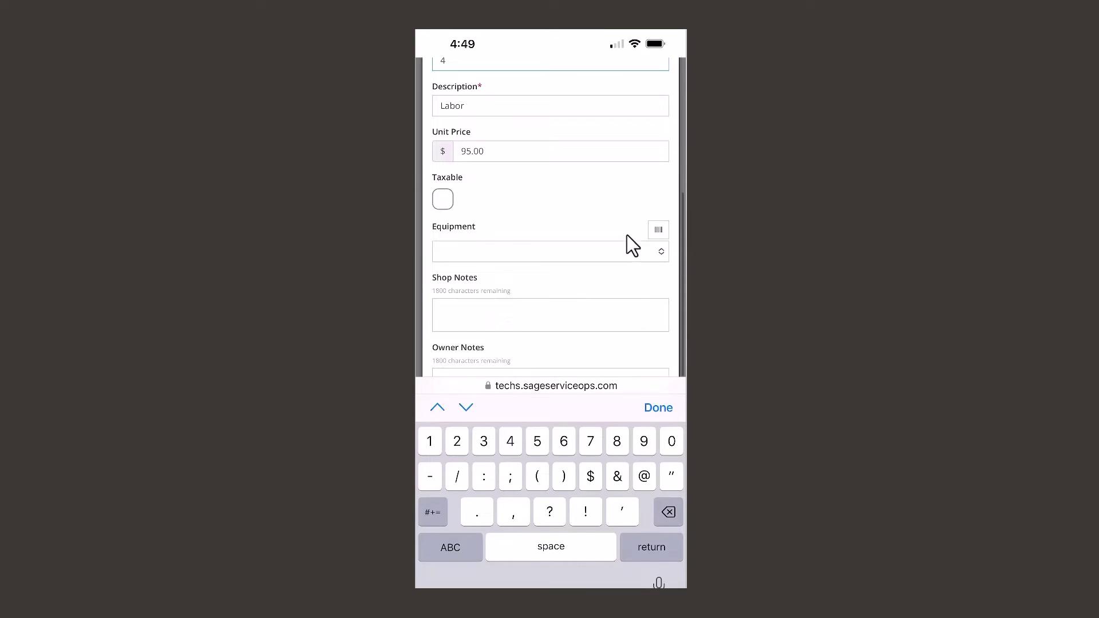
pyautogui.scroll(-2, 628, 237)
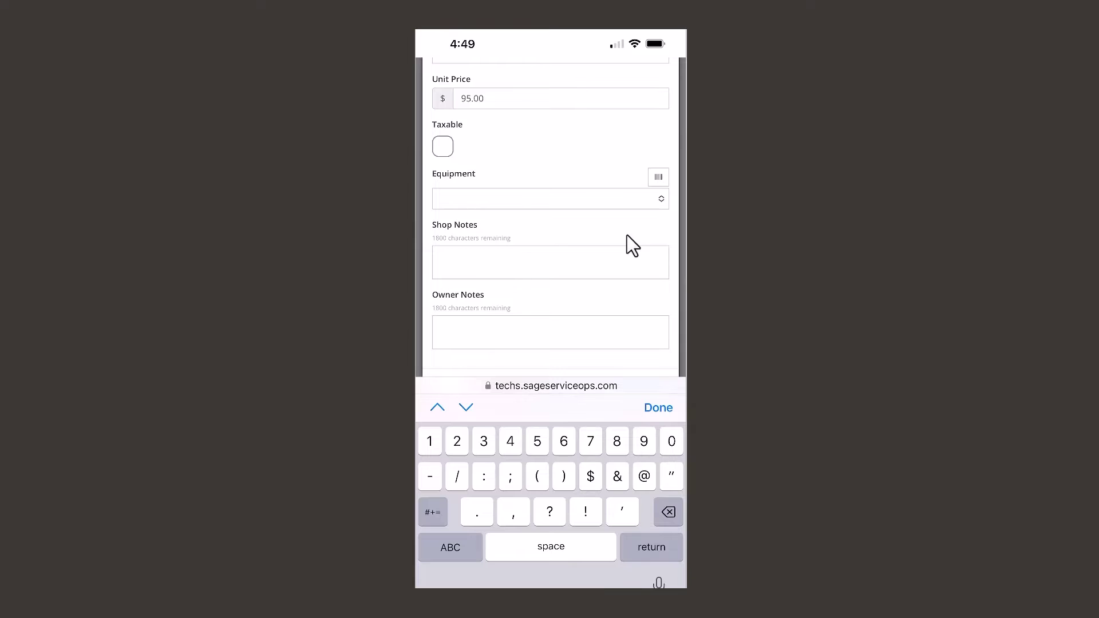
pyautogui.click(627, 236)
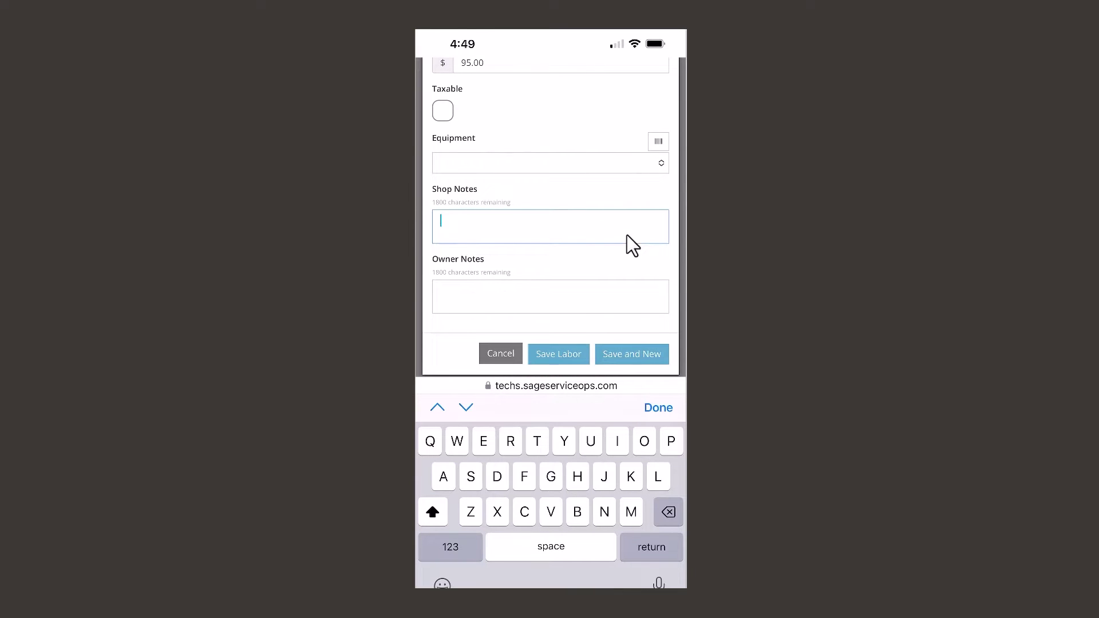
pyautogui.write('G')
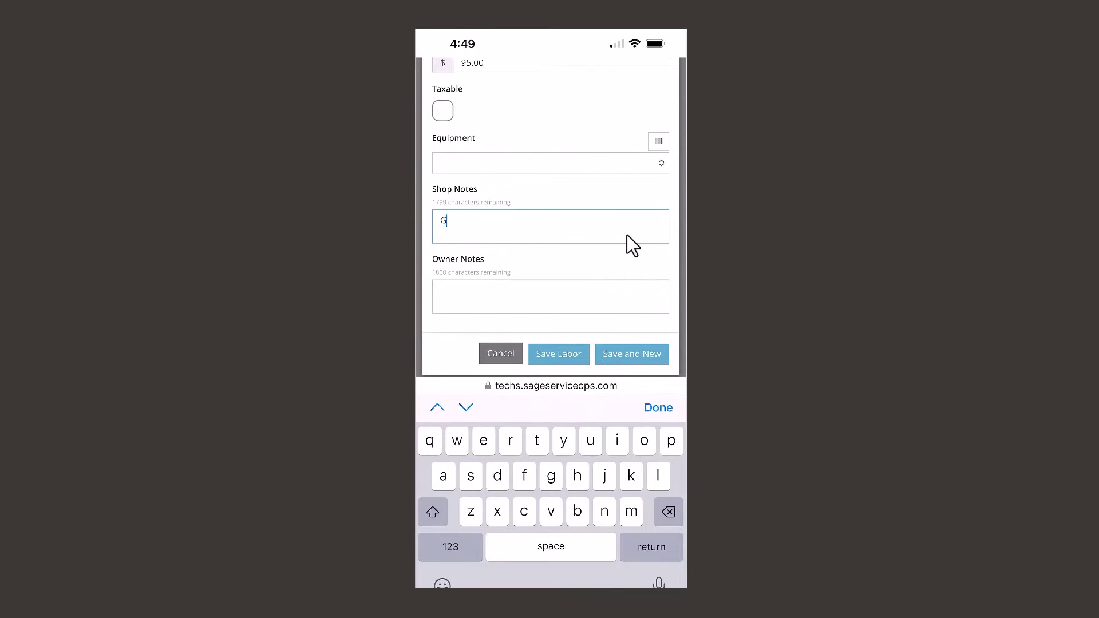
pyautogui.write('reat c')
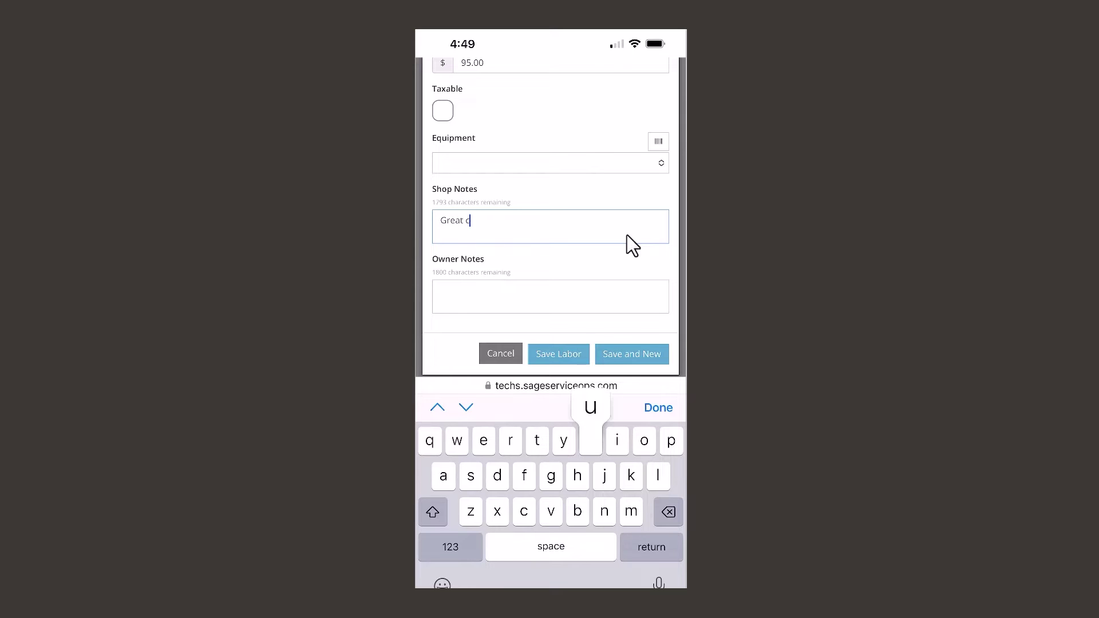
pyautogui.write('urtoner')
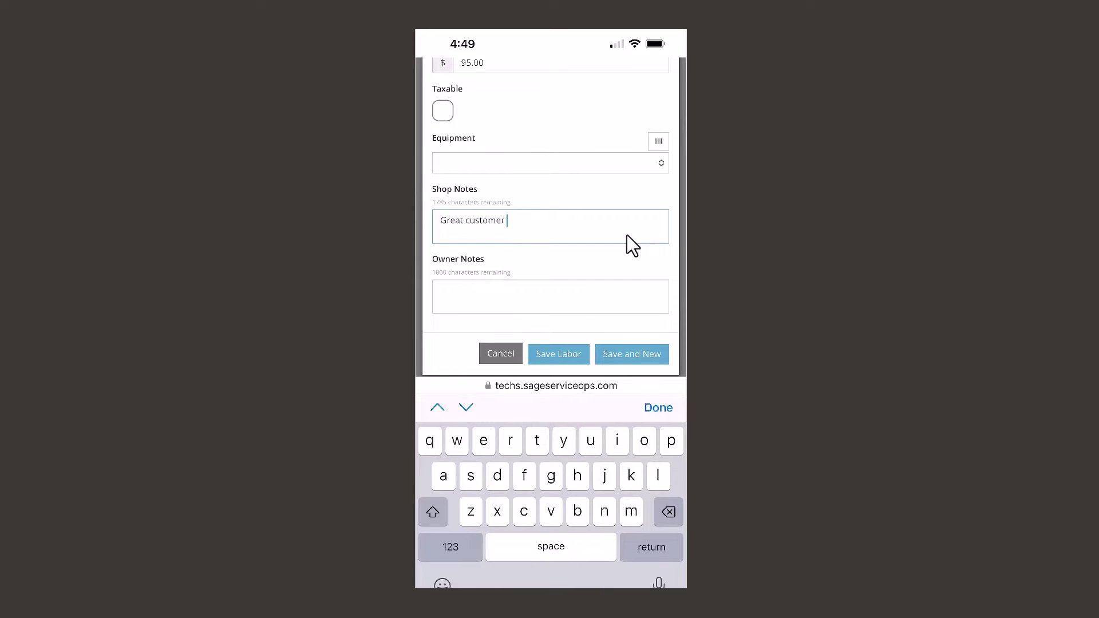
pyautogui.click(558, 354)
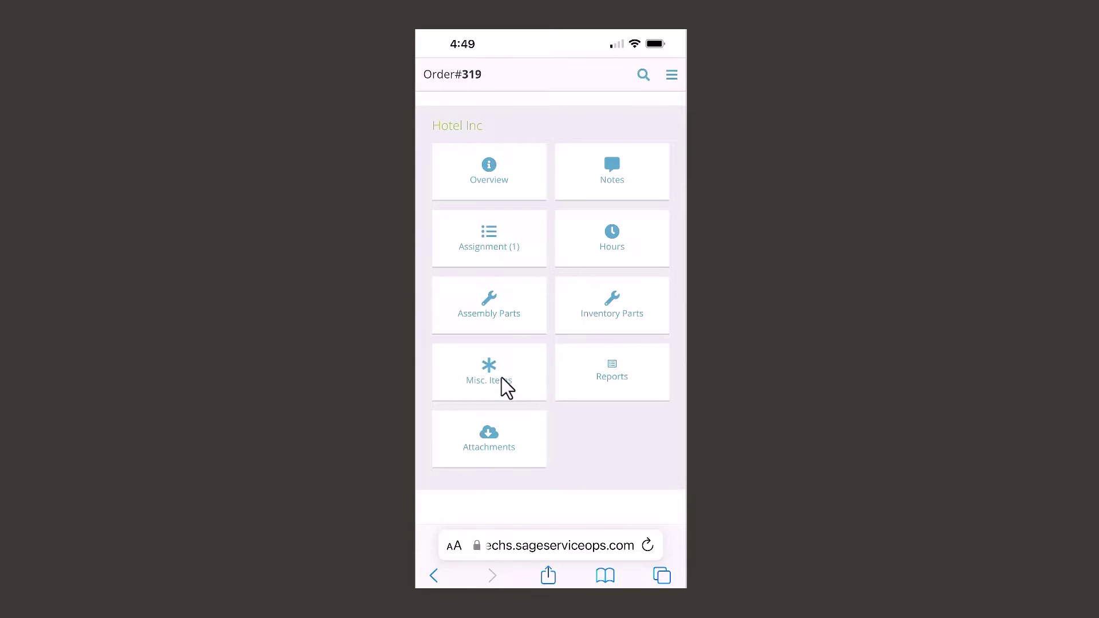
# Step: Add part #16 Solid Wire with quantity 120 from the Warehouse location
pyautogui.click(630, 316)
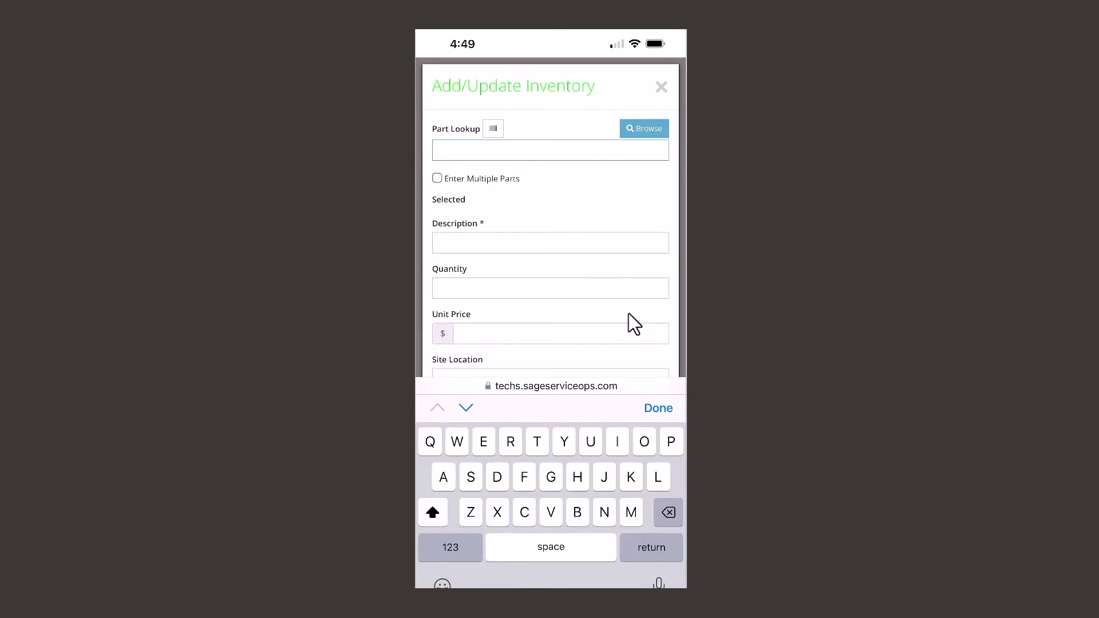
pyautogui.write('Wire')
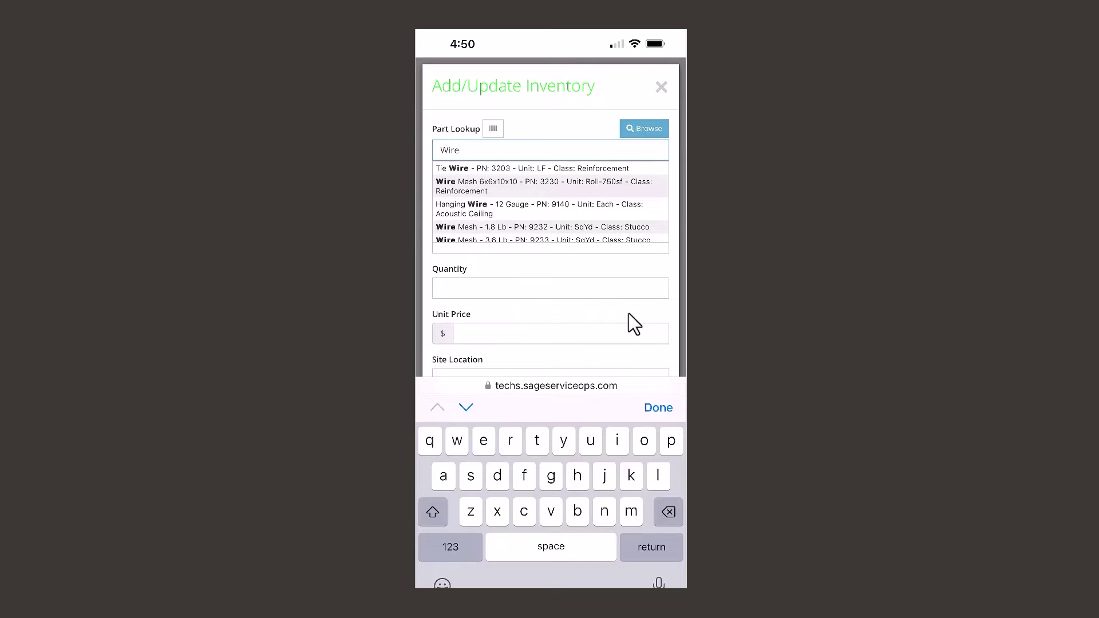
pyautogui.scroll(-1, 550, 204)
pyautogui.scroll(-1, 550, 203)
pyautogui.scroll(-1, 551, 203)
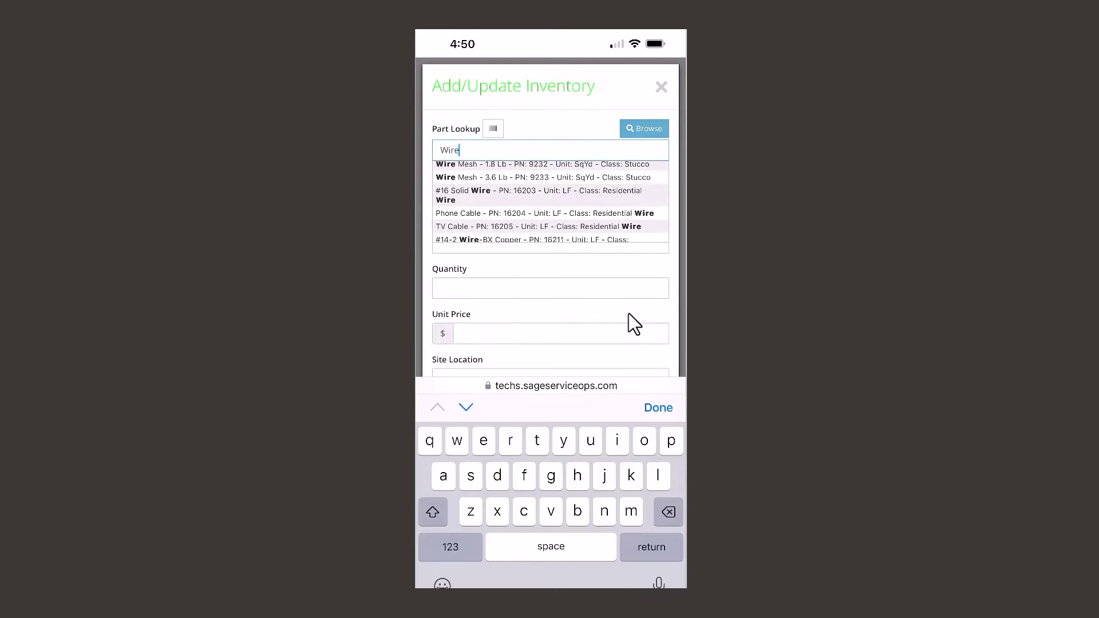
pyautogui.click(482, 195)
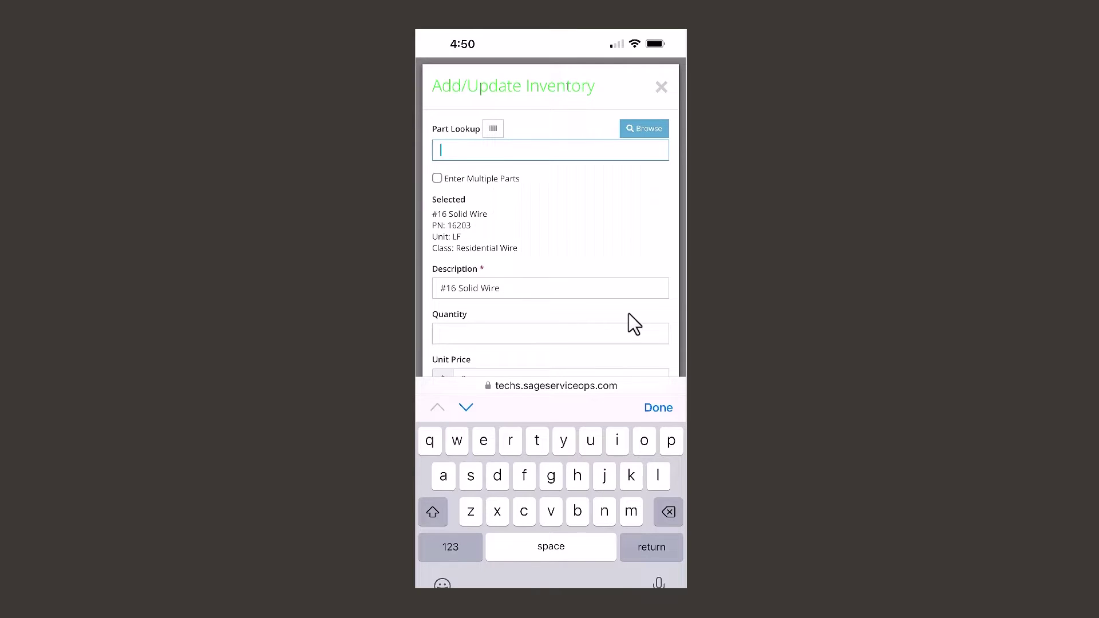
pyautogui.click(628, 324)
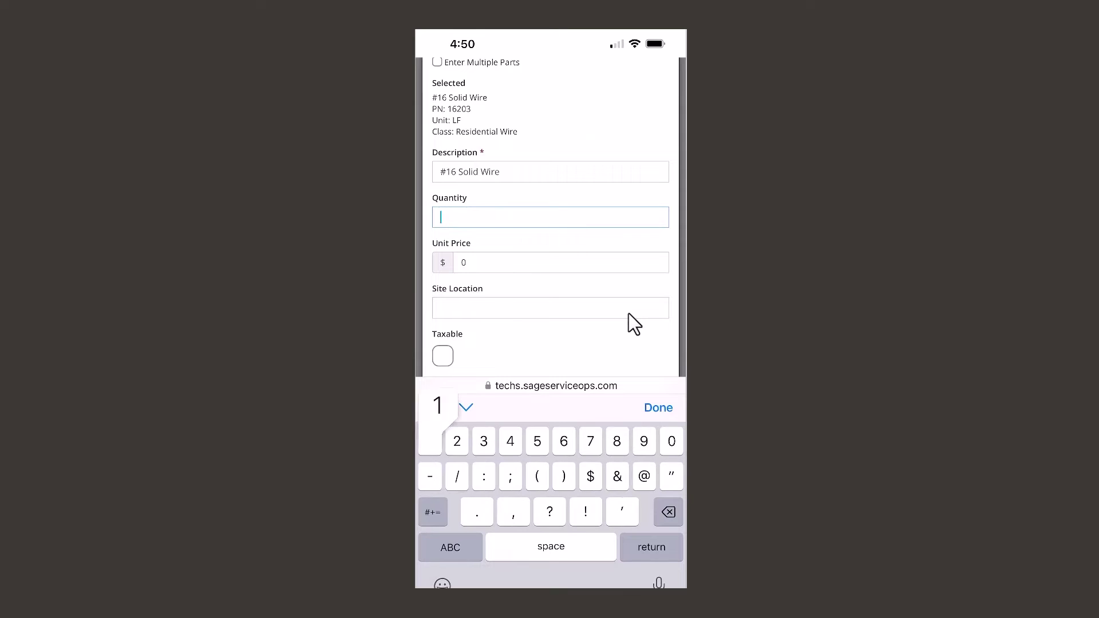
pyautogui.write('120')
pyautogui.press('Return')
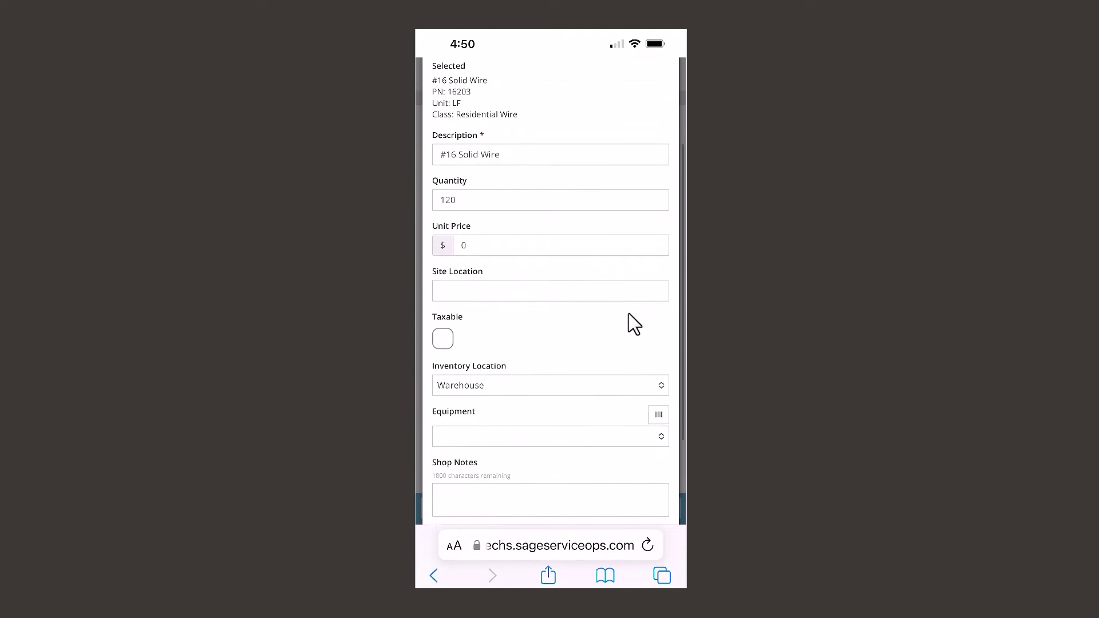
pyautogui.scroll(-2, 628, 314)
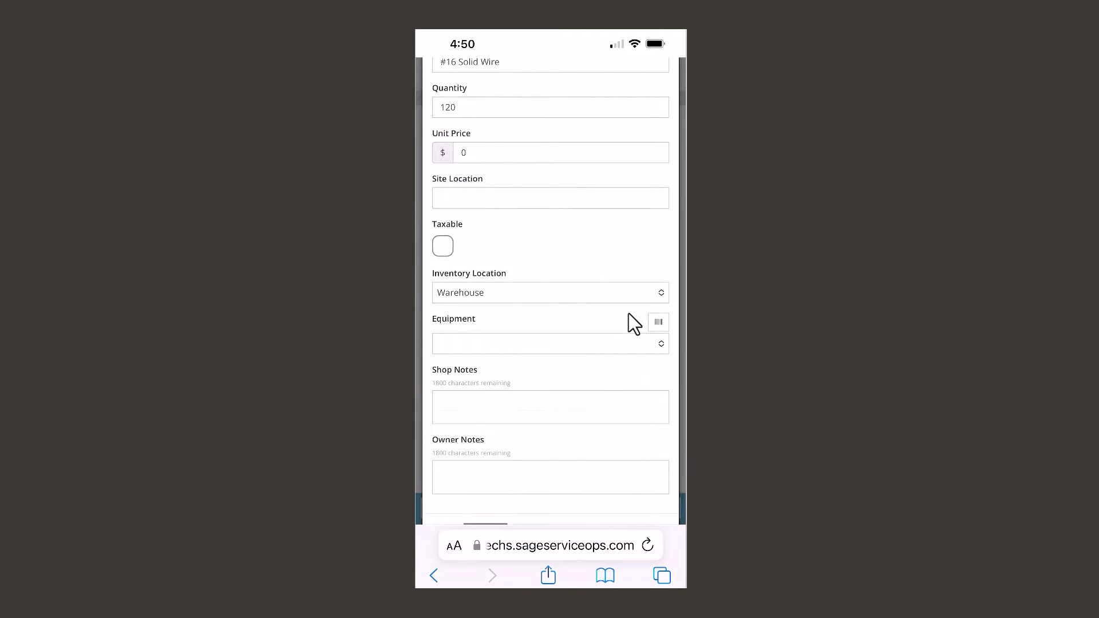
pyautogui.click(629, 293)
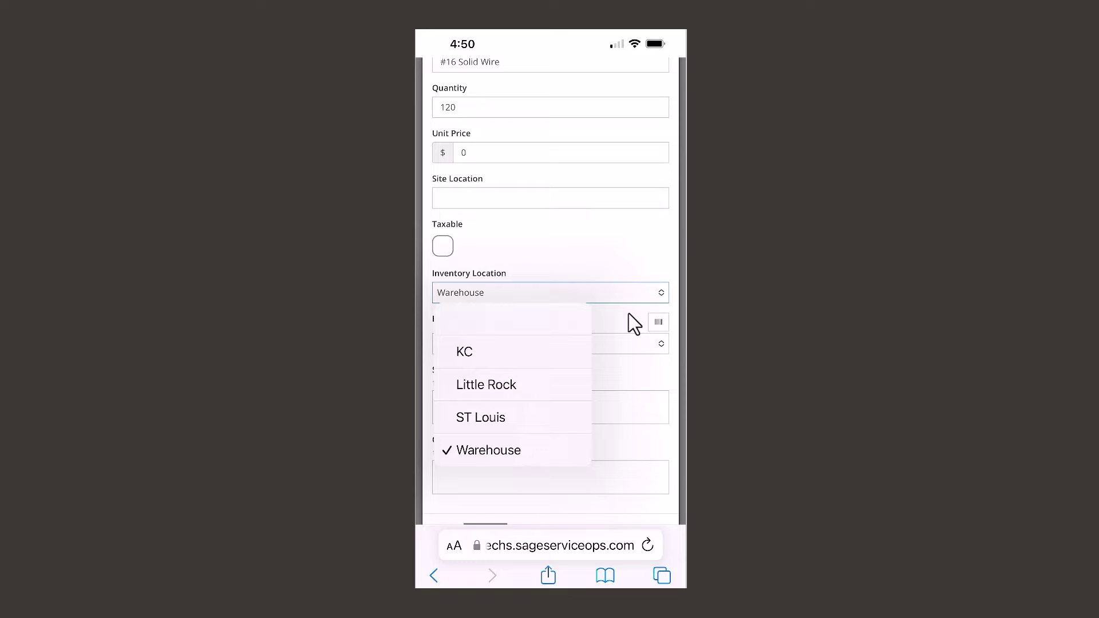
pyautogui.click(629, 314)
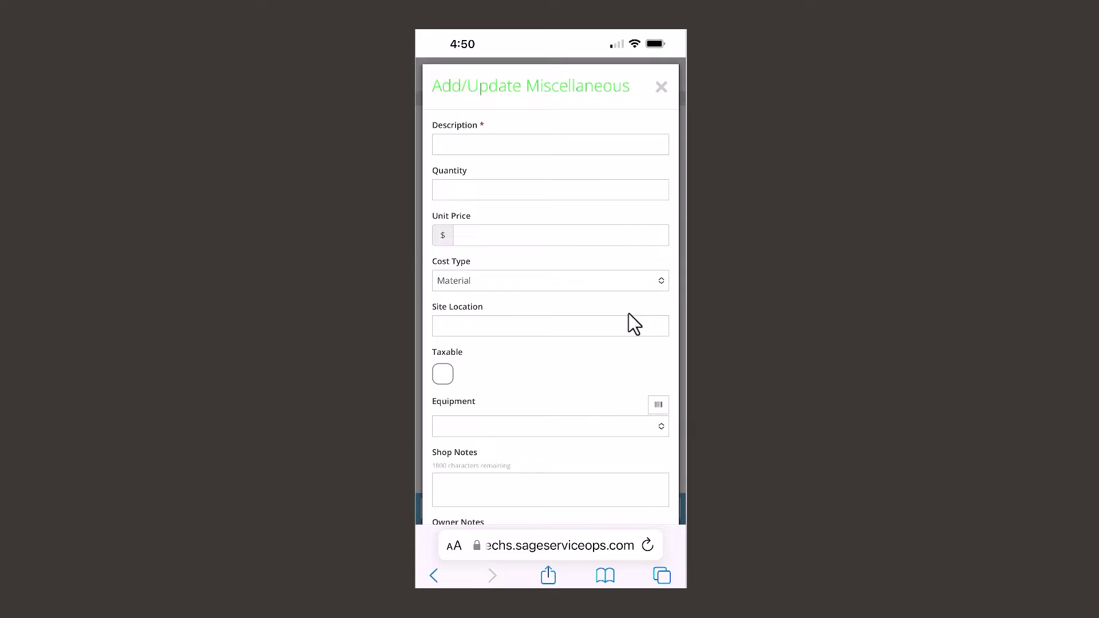
pyautogui.write('B')
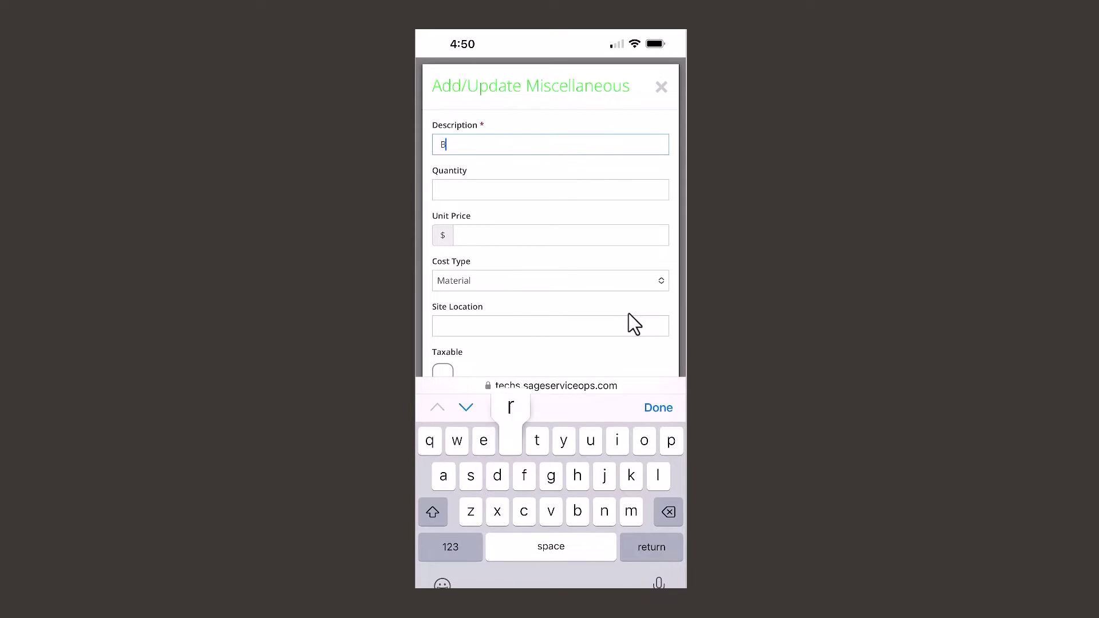
pyautogui.write('racket')
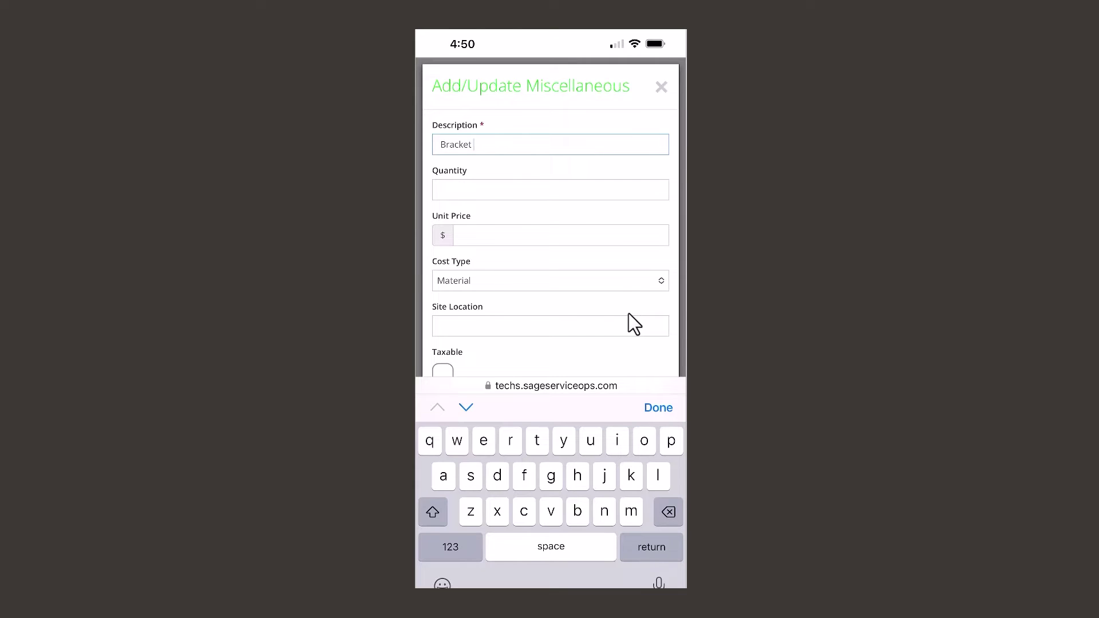
# Step: Add miscellaneous item 'Special bracket', quantity 1, unit price 1200, and save it
pyautogui.press('BackSpace')
pyautogui.press('BackSpace')
pyautogui.press('BackSpace')
pyautogui.press('BackSpace')
pyautogui.press('BackSpace')
pyautogui.press('BackSpace')
pyautogui.press('BackSpace')
pyautogui.write('Specia')
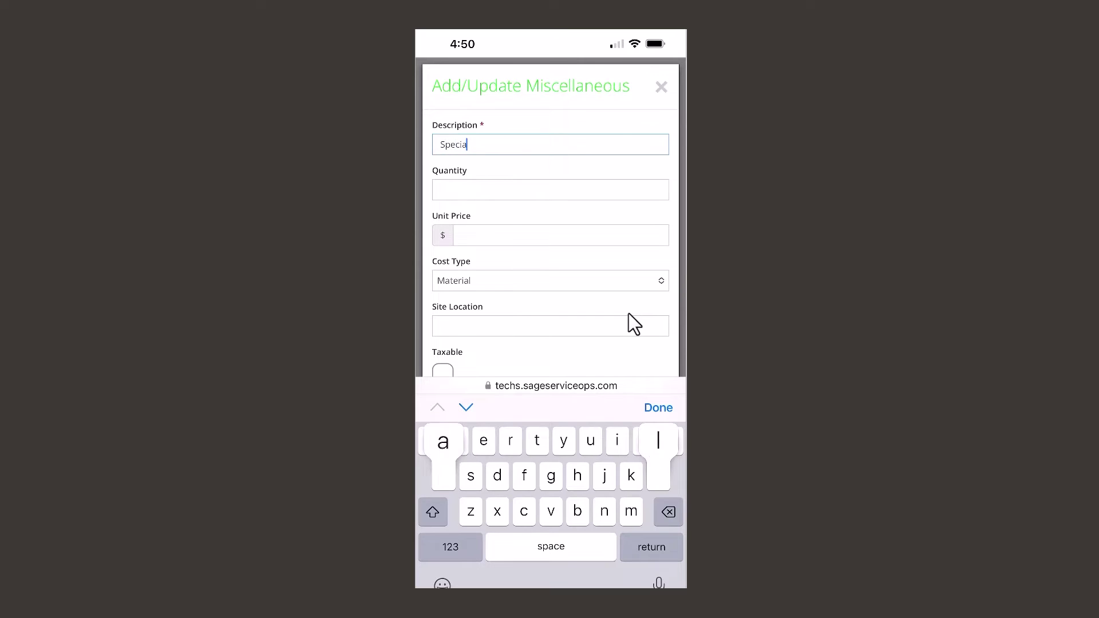
pyautogui.write('l brac')
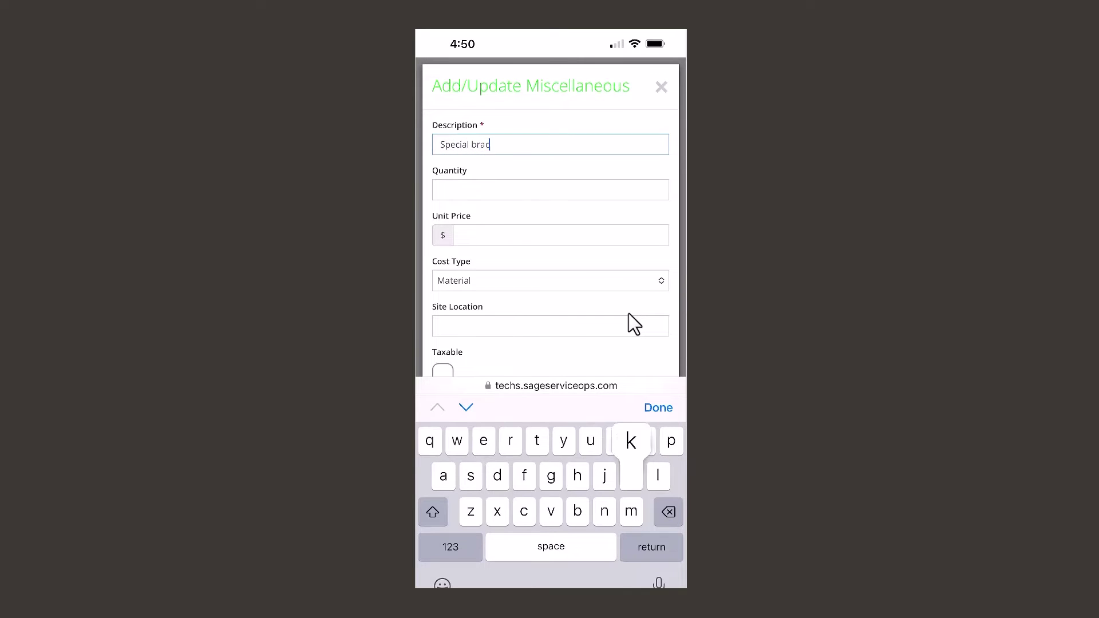
pyautogui.write('ket')
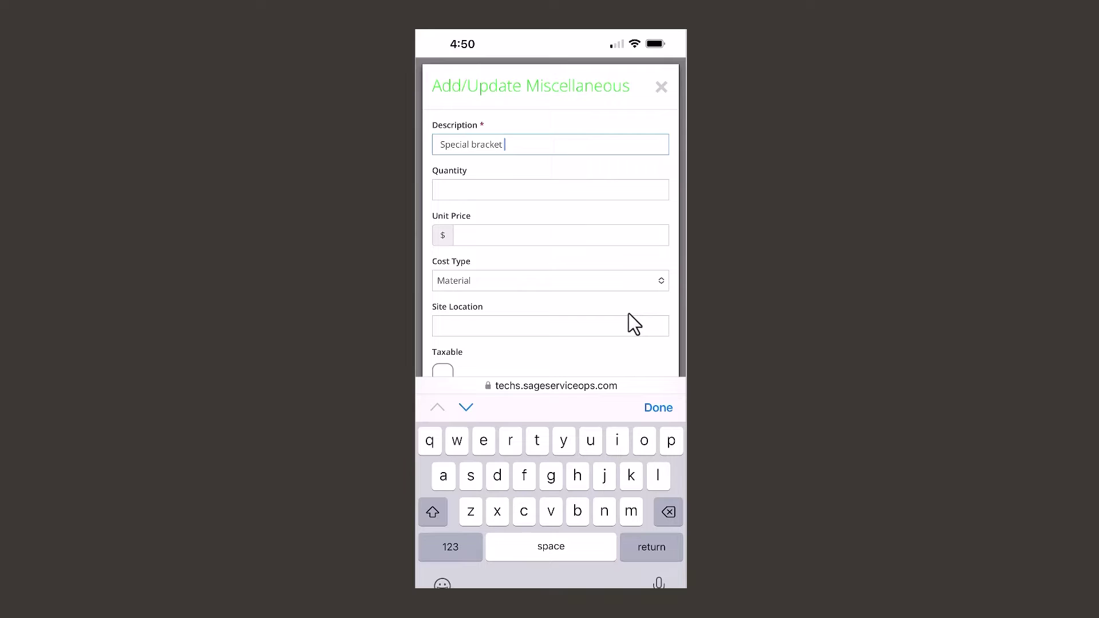
pyautogui.press('Tab')
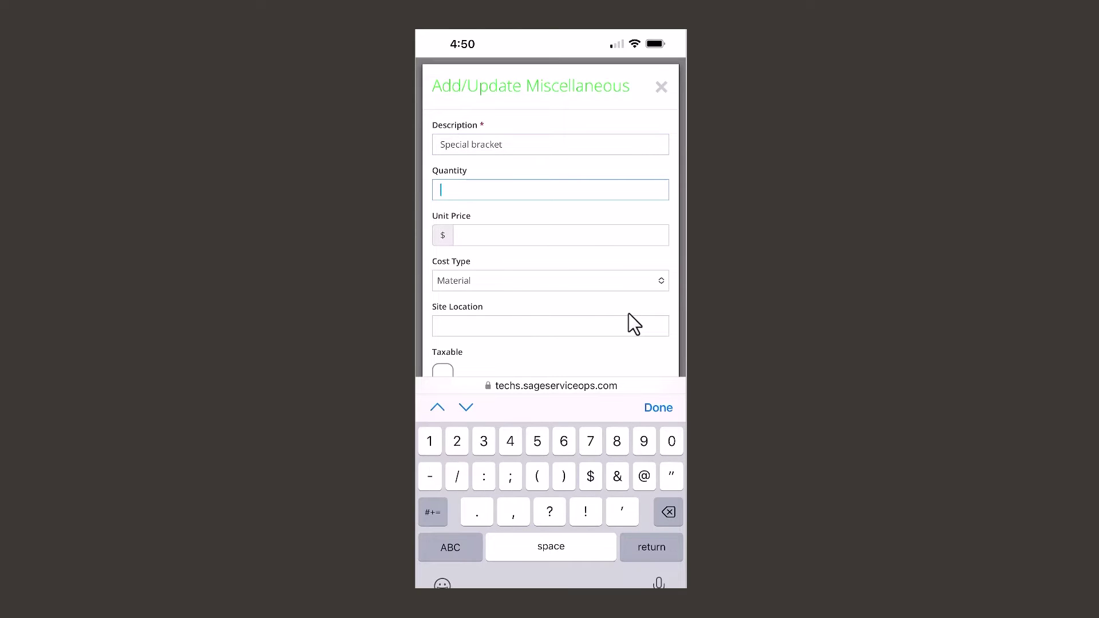
pyautogui.write('1')
pyautogui.press('Tab')
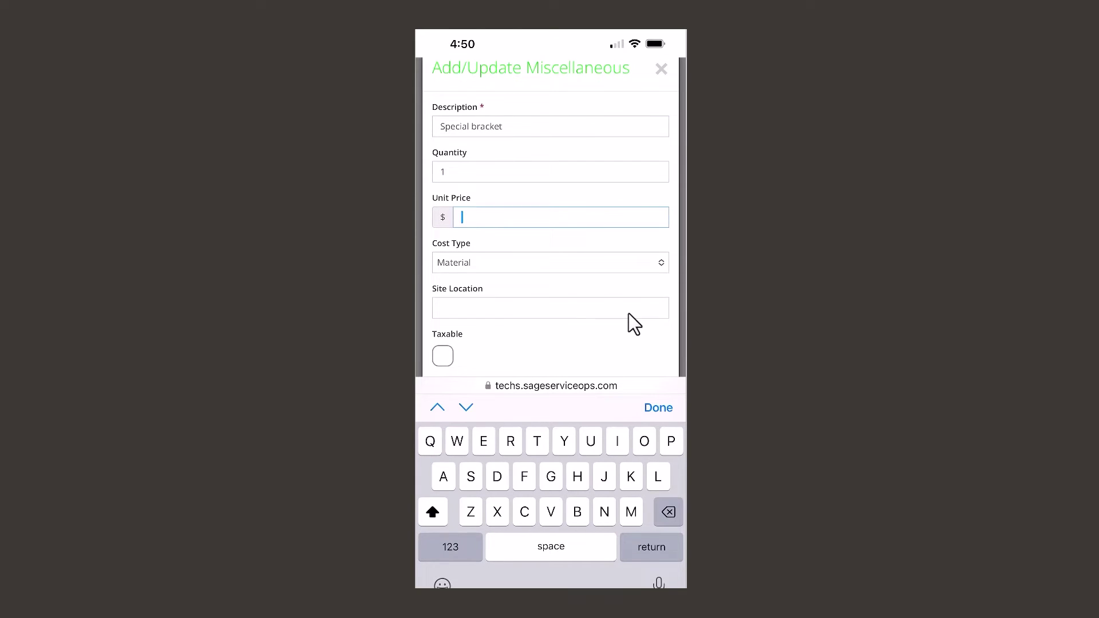
pyautogui.scroll(-3, 629, 313)
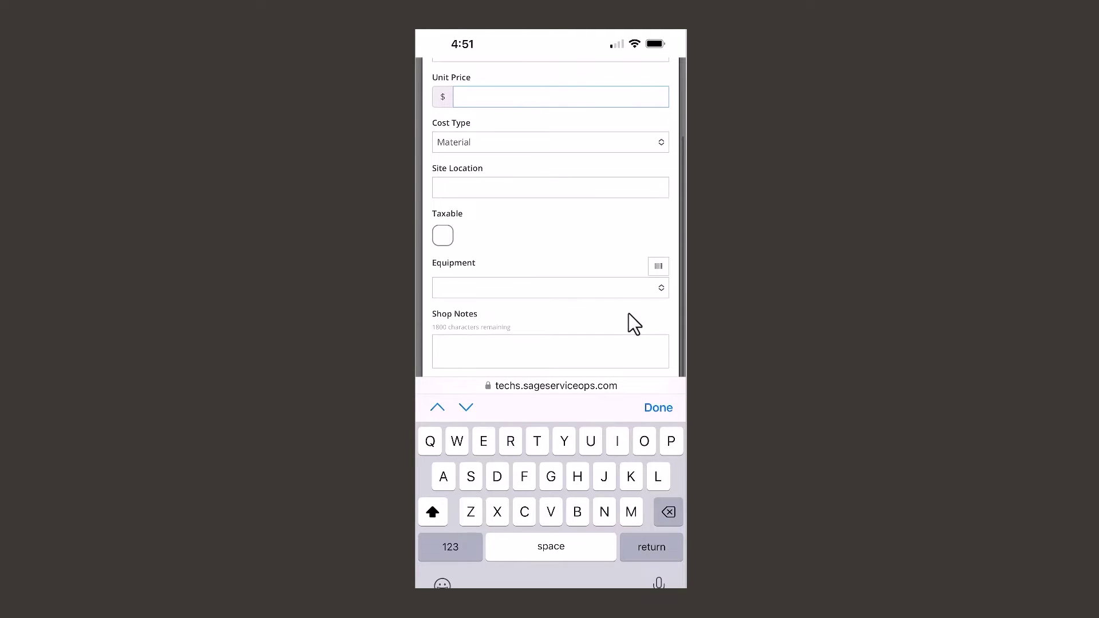
pyautogui.scroll(3, 628, 314)
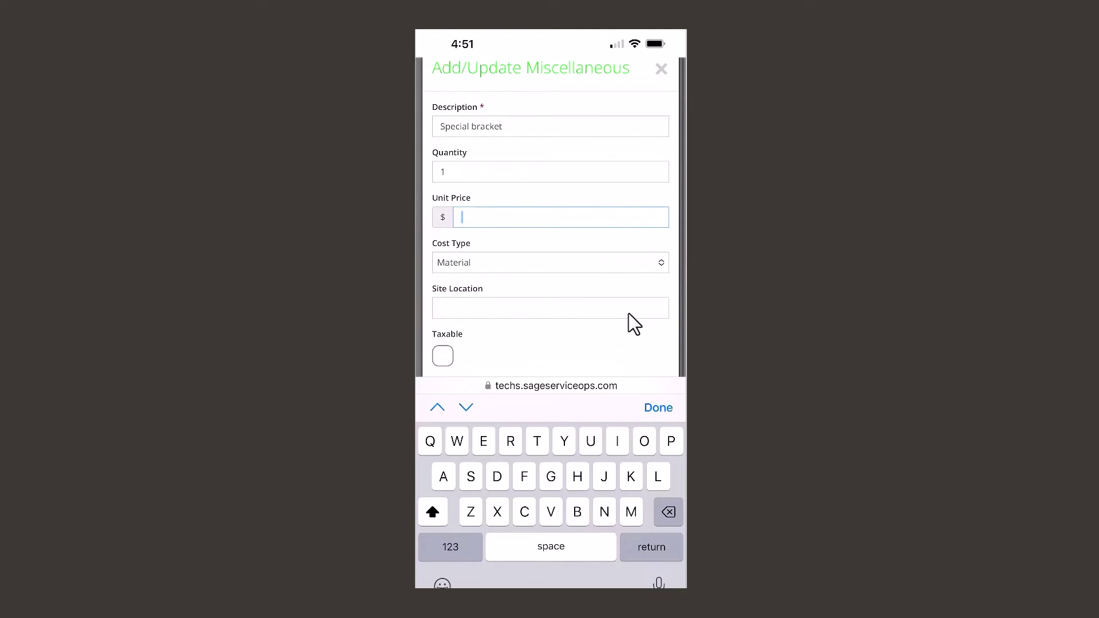
pyautogui.write('120')
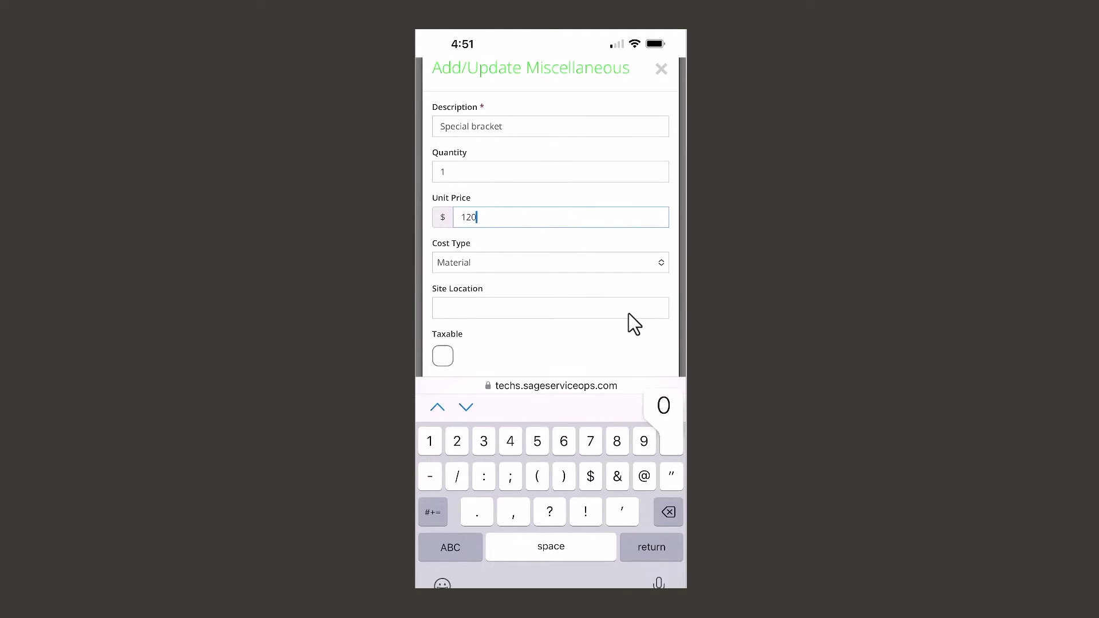
pyautogui.write('0')
pyautogui.press('Return')
pyautogui.scroll(-3, 629, 314)
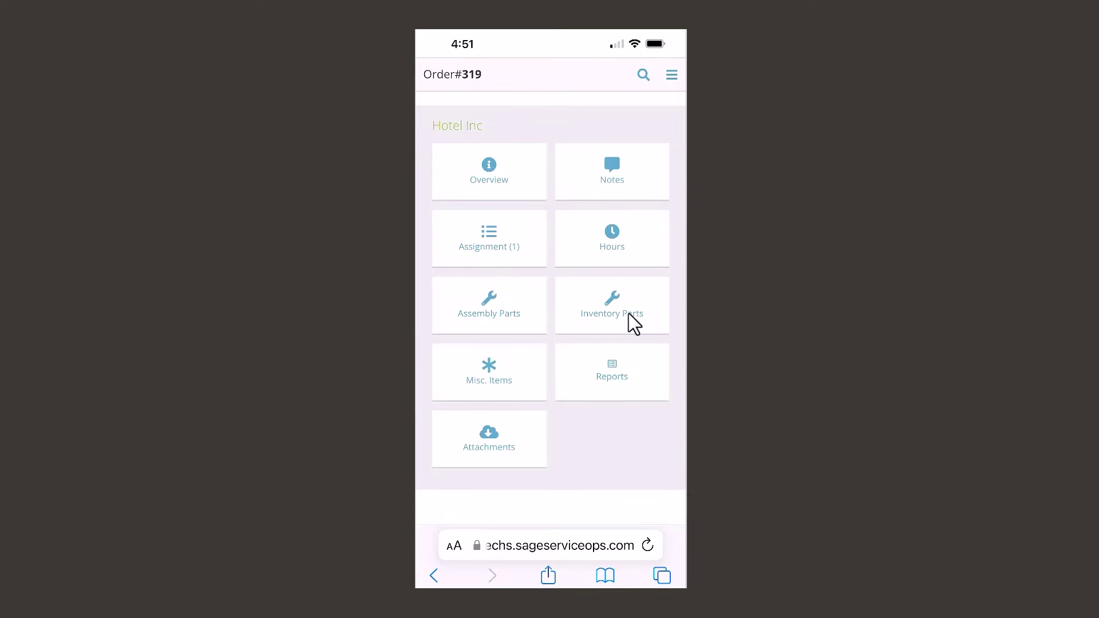
pyautogui.scroll(-2, 629, 314)
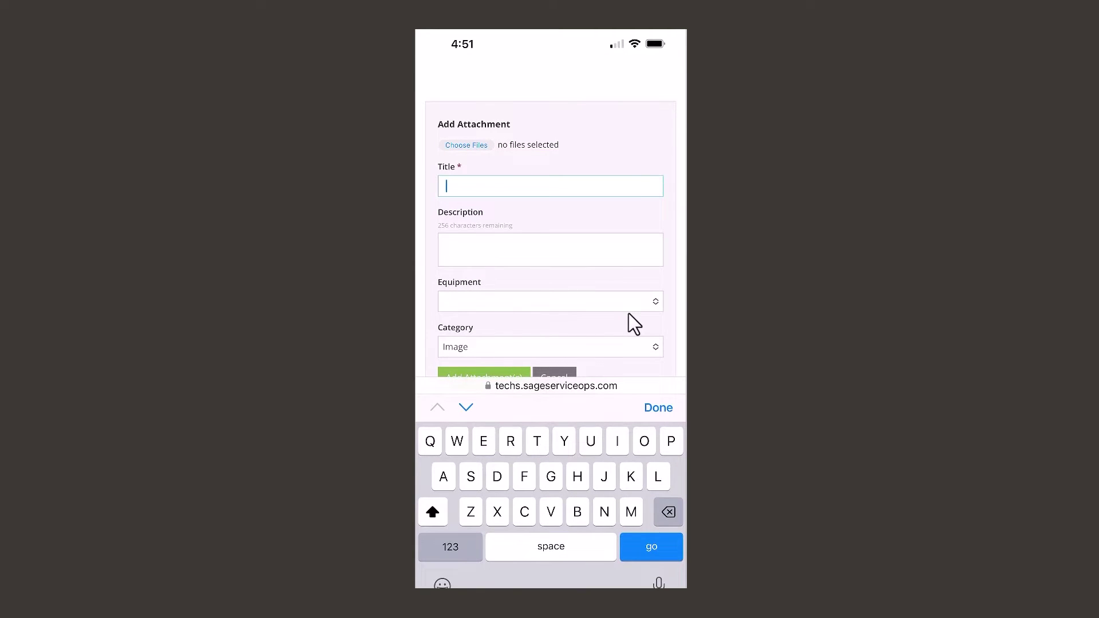
pyautogui.write('Repair ')
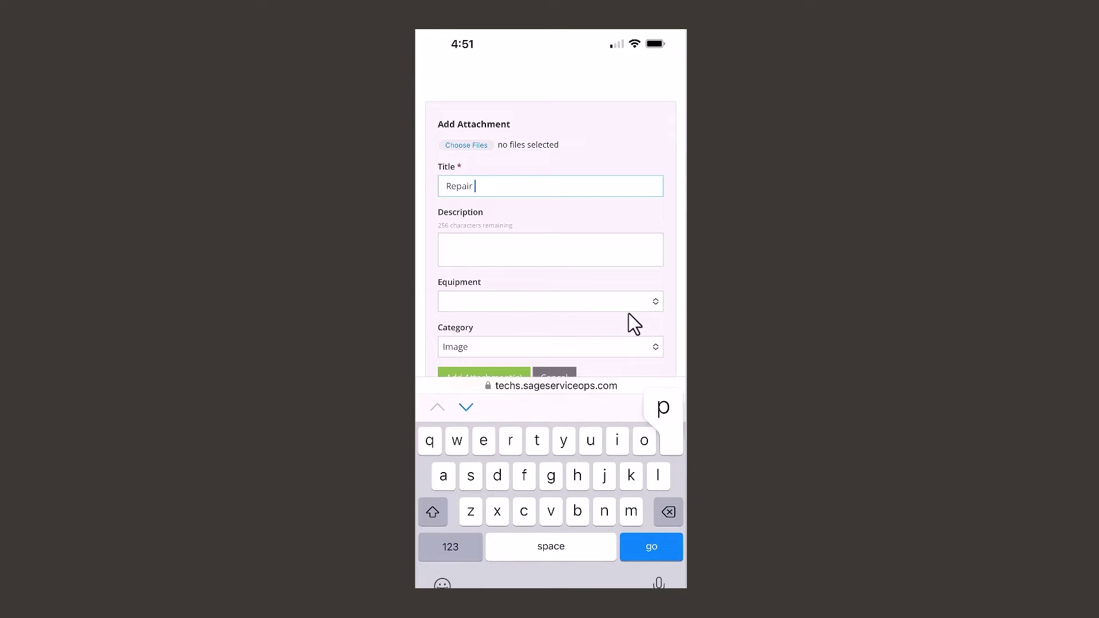
pyautogui.write('photor')
# Step: Correct the attachment title to 'Repair photos' and move on to its description
pyautogui.press('BackSpace')
pyautogui.write('s')
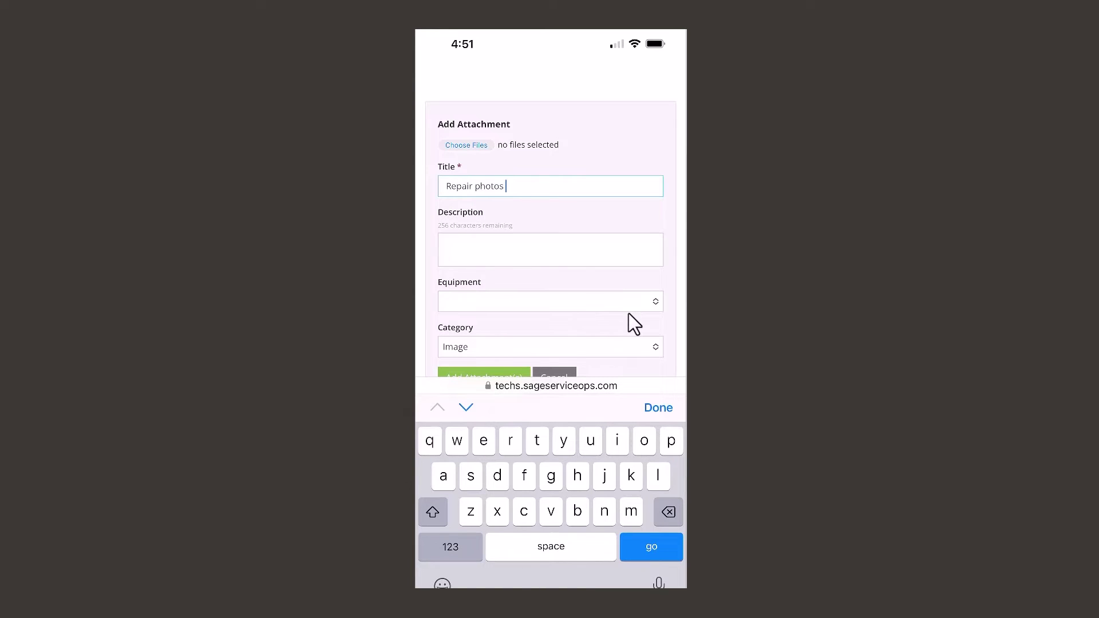
pyautogui.press('Tab')
pyautogui.write('No')
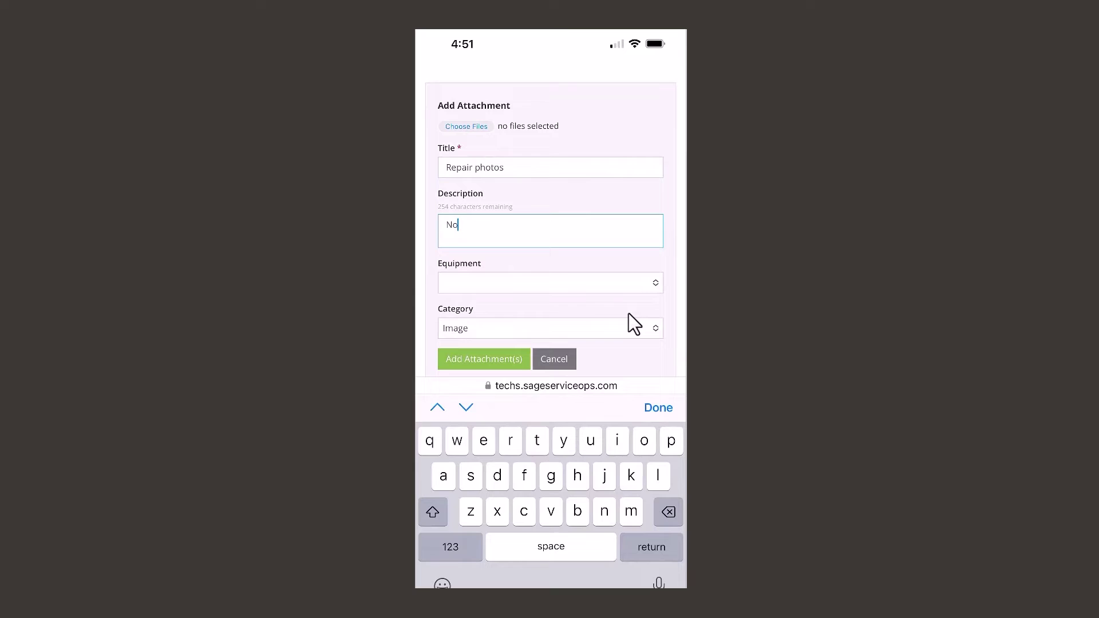
pyautogui.write('tice ar')
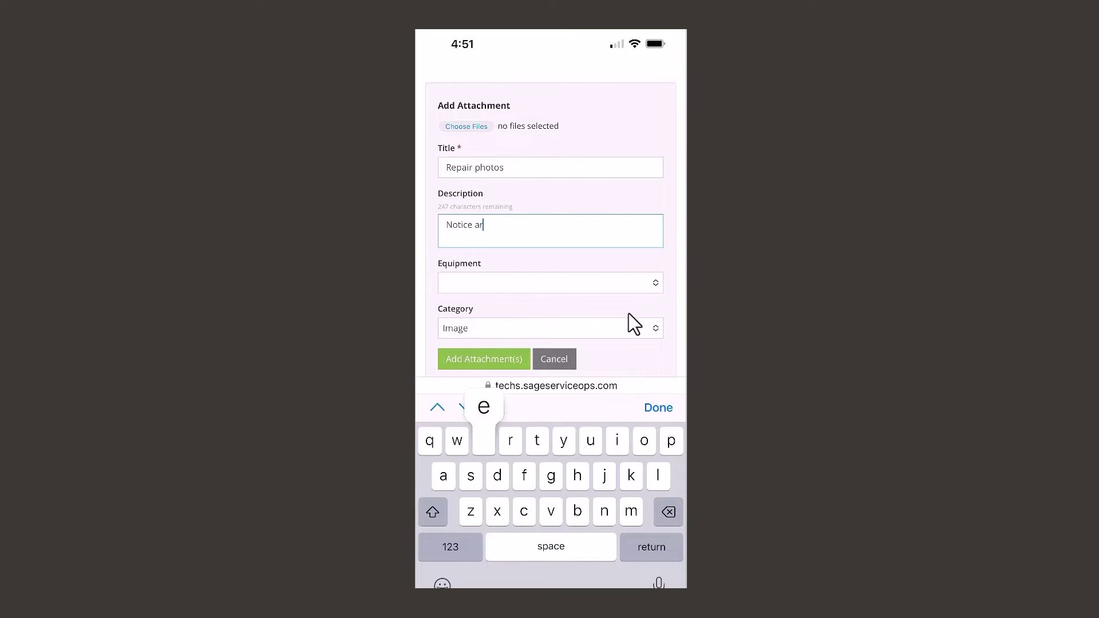
pyautogui.write('ea of w')
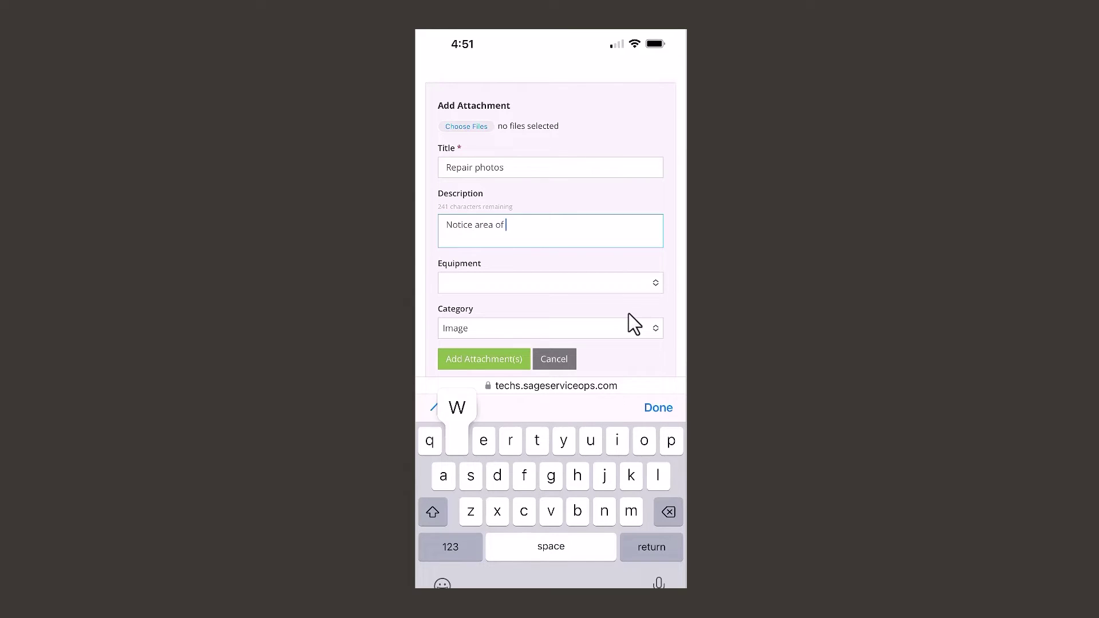
pyautogui.write('ork')
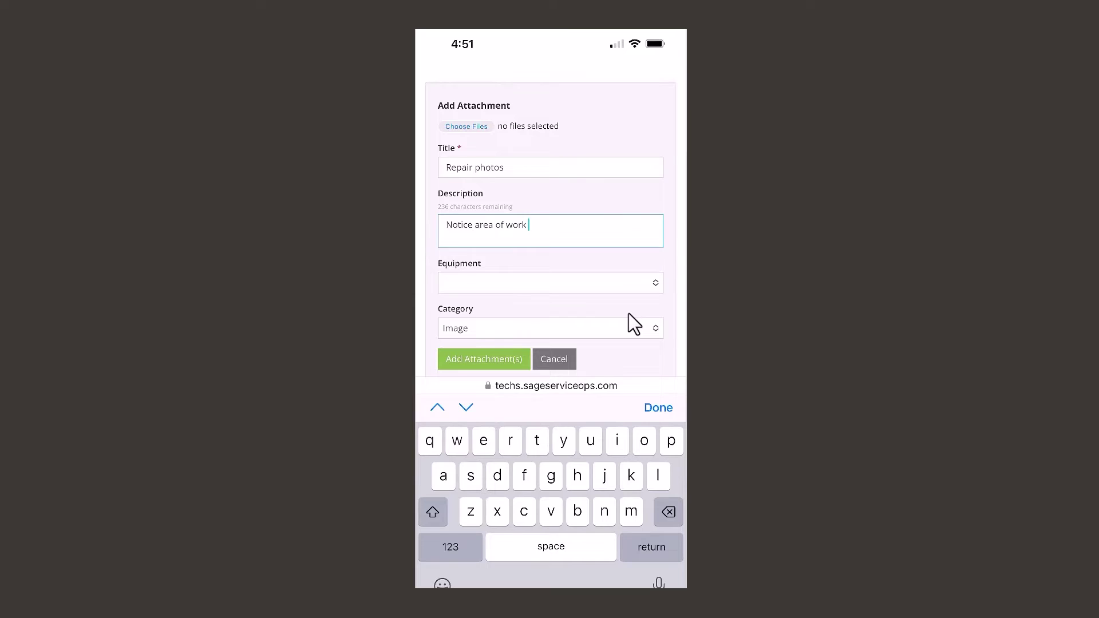
pyautogui.scroll(-1, 628, 314)
pyautogui.scroll(2, 629, 314)
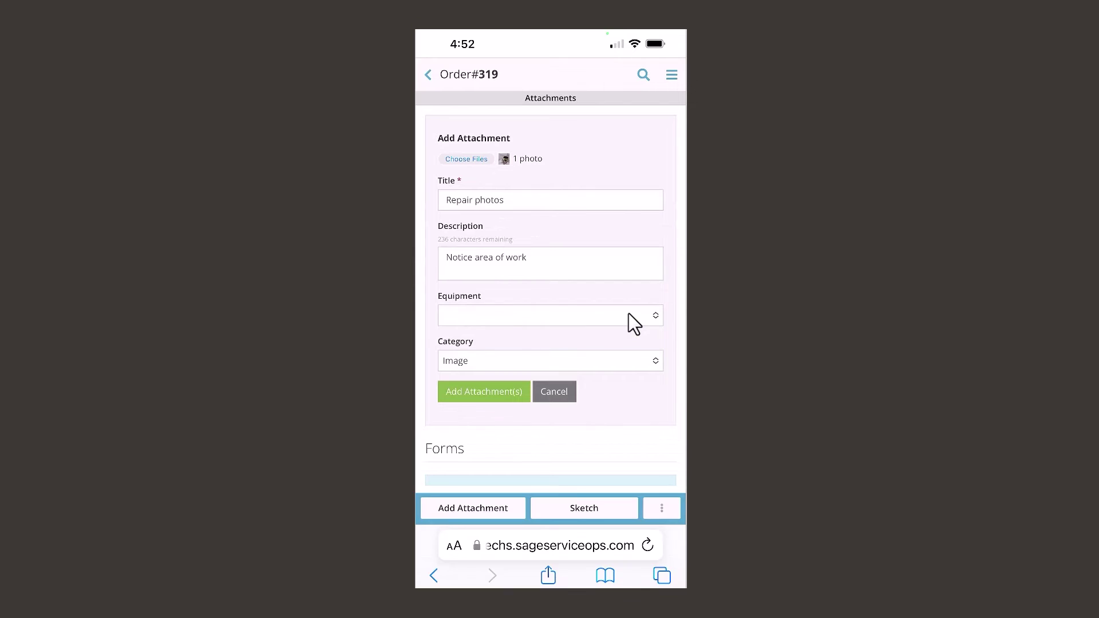
pyautogui.scroll(-3, 629, 313)
pyautogui.scroll(-2, 629, 316)
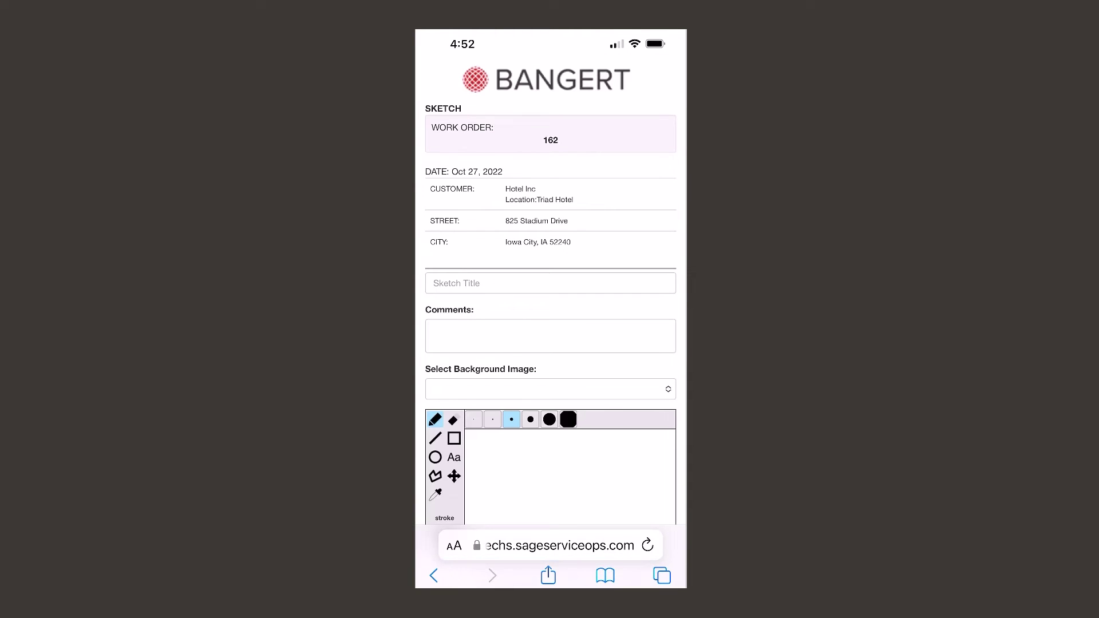
pyautogui.scroll(-3, 551, 323)
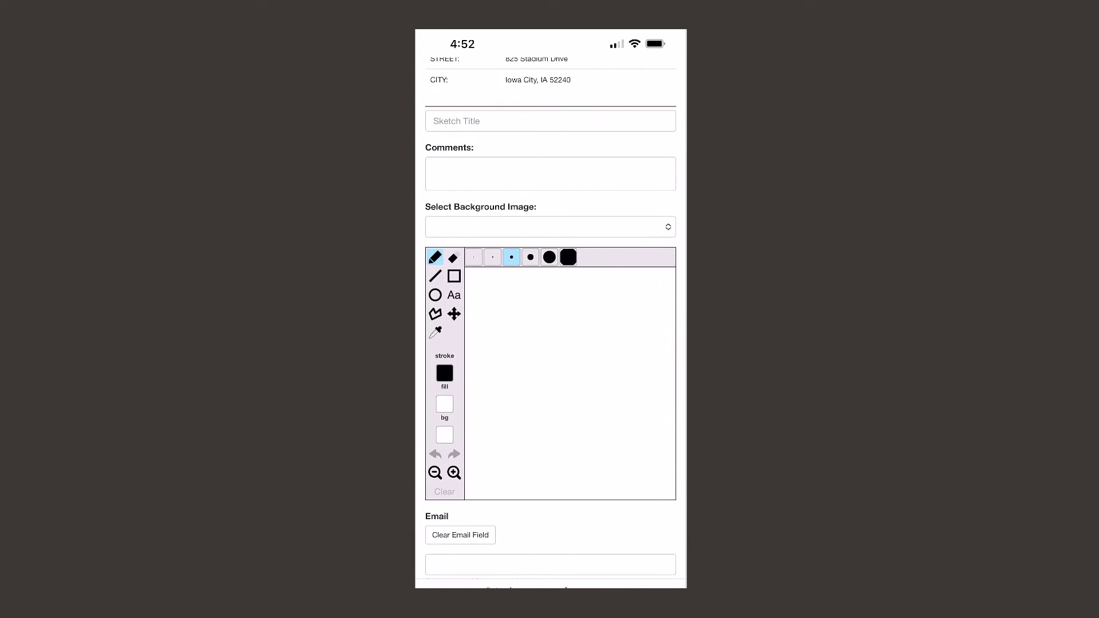
# Step: Use 'Repair photos' as the sketch background and draw a question mark and arrow toward the baseball
pyautogui.click(550, 227)
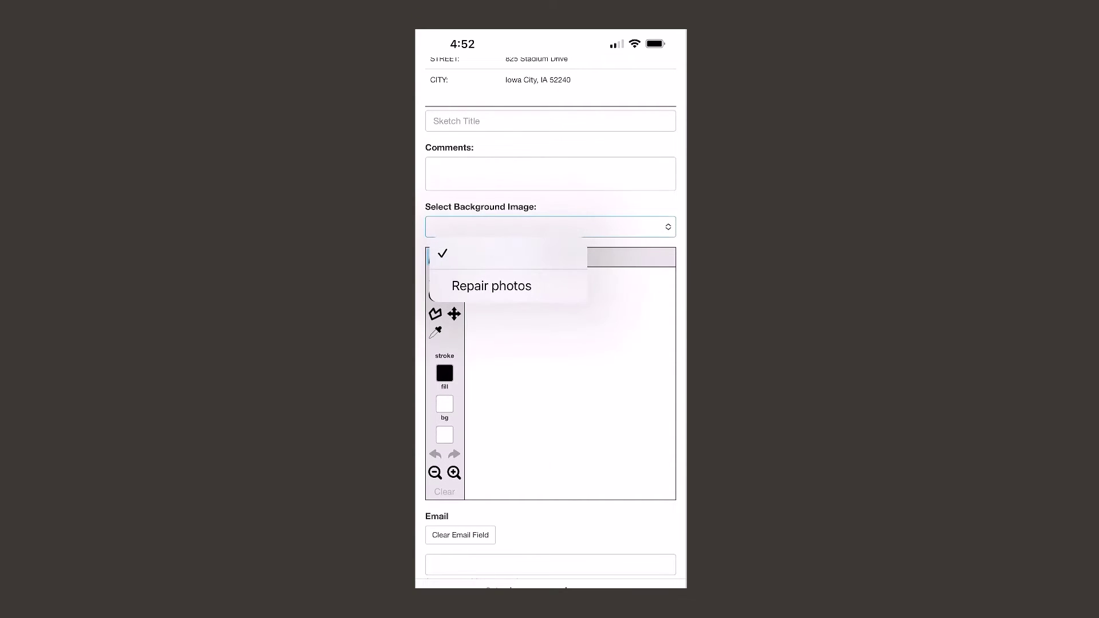
pyautogui.click(492, 287)
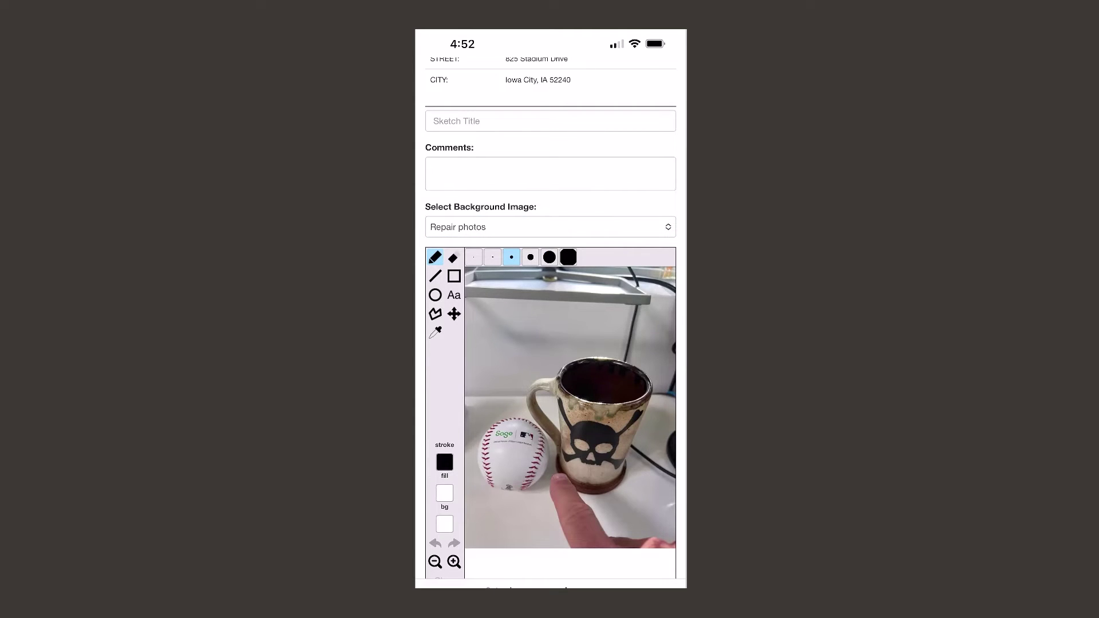
pyautogui.moveTo(490, 304)
pyautogui.mouseDown()
pyautogui.moveTo(518, 284)
pyautogui.moveTo(530, 309)
pyautogui.moveTo(519, 343)
pyautogui.moveTo(532, 354)
pyautogui.moveTo(515, 366)
pyautogui.mouseUp()
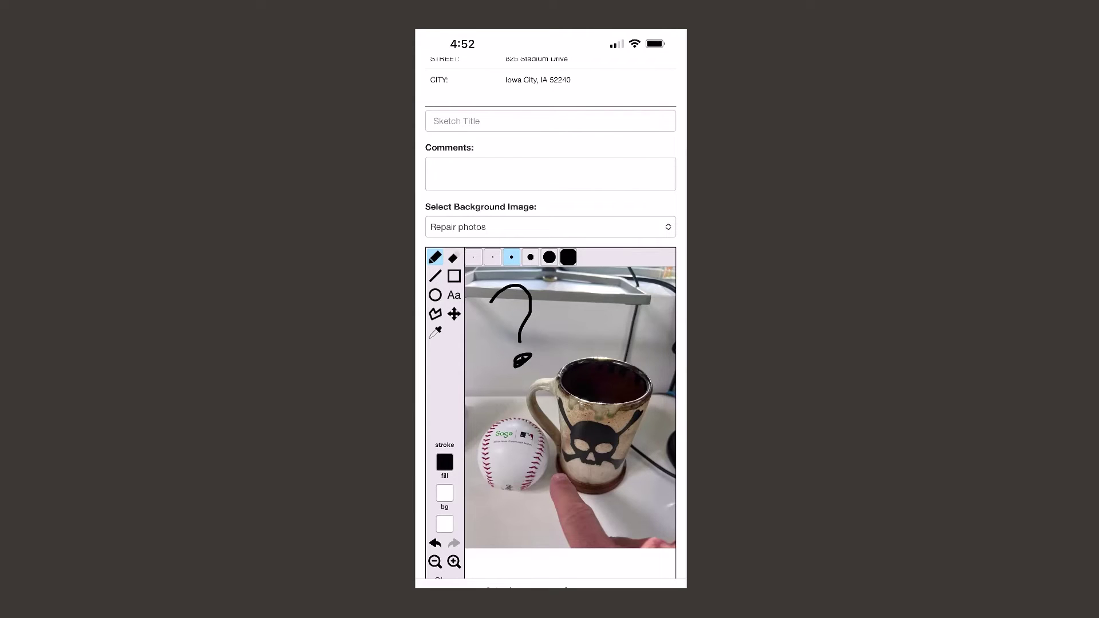
pyautogui.moveTo(637, 298)
pyautogui.mouseDown()
pyautogui.moveTo(655, 317)
pyautogui.moveTo(528, 395)
pyautogui.moveTo(519, 381)
pyautogui.mouseUp()
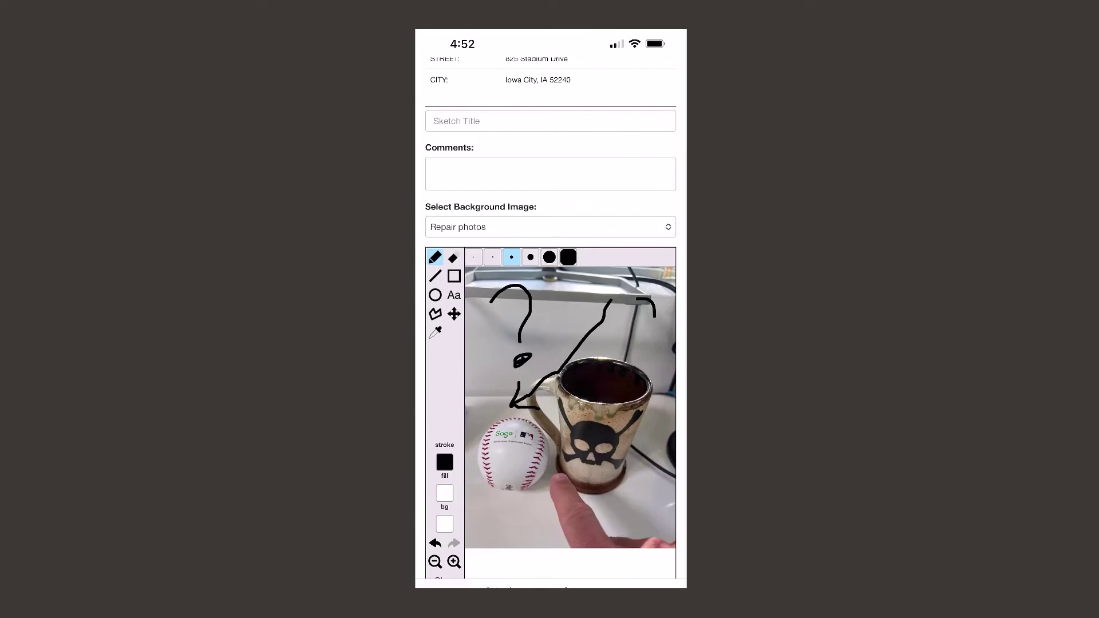
# Step: Add the comment asking where the baseball came from, a stroke over the mug, and save the sketch
pyautogui.click(551, 174)
pyautogui.write('Wh')
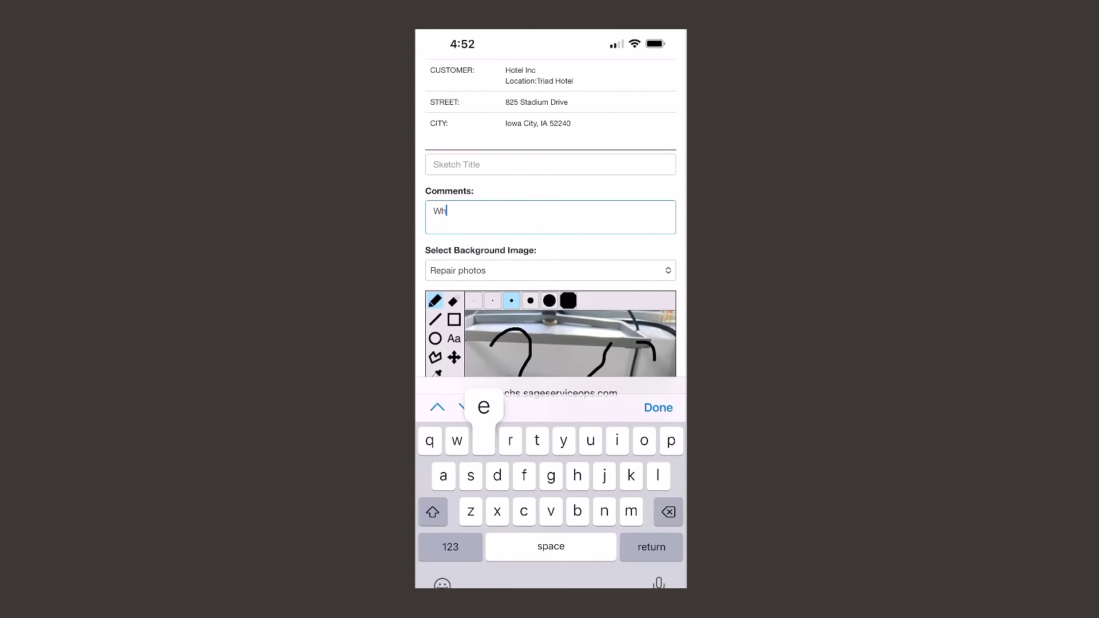
pyautogui.write('ere did ')
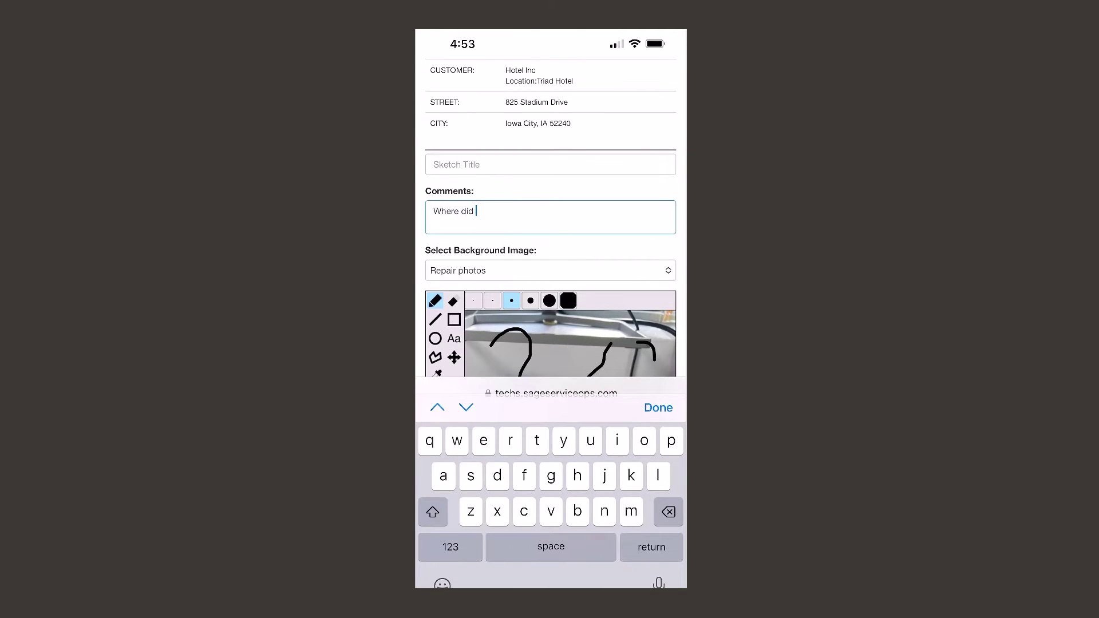
pyautogui.write('you ge')
pyautogui.write('t this base')
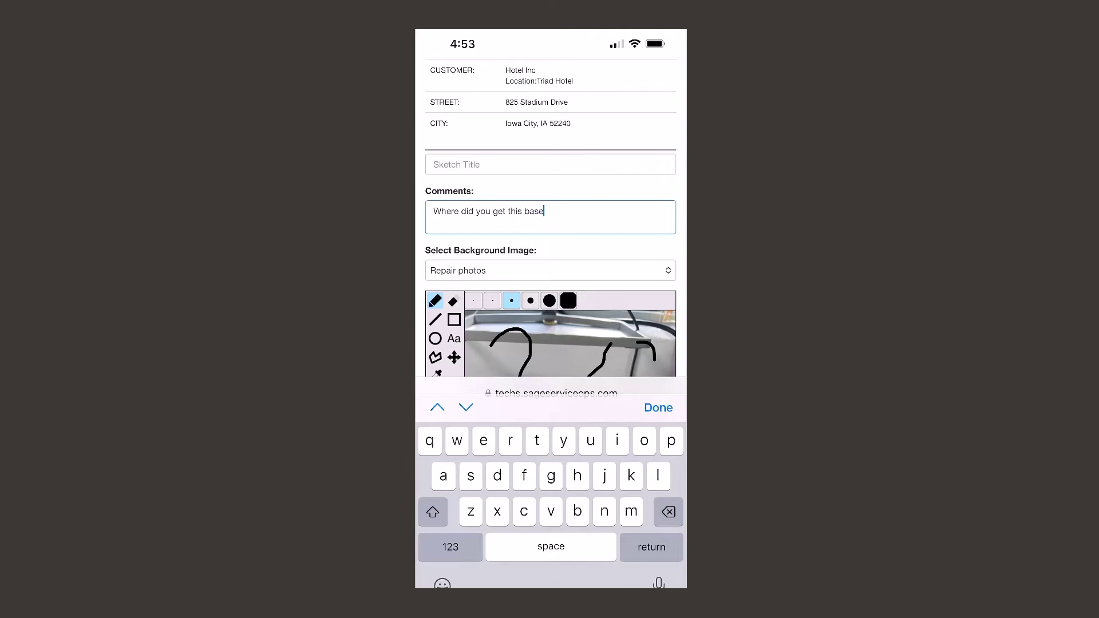
pyautogui.write('ball')
pyautogui.click(450, 547)
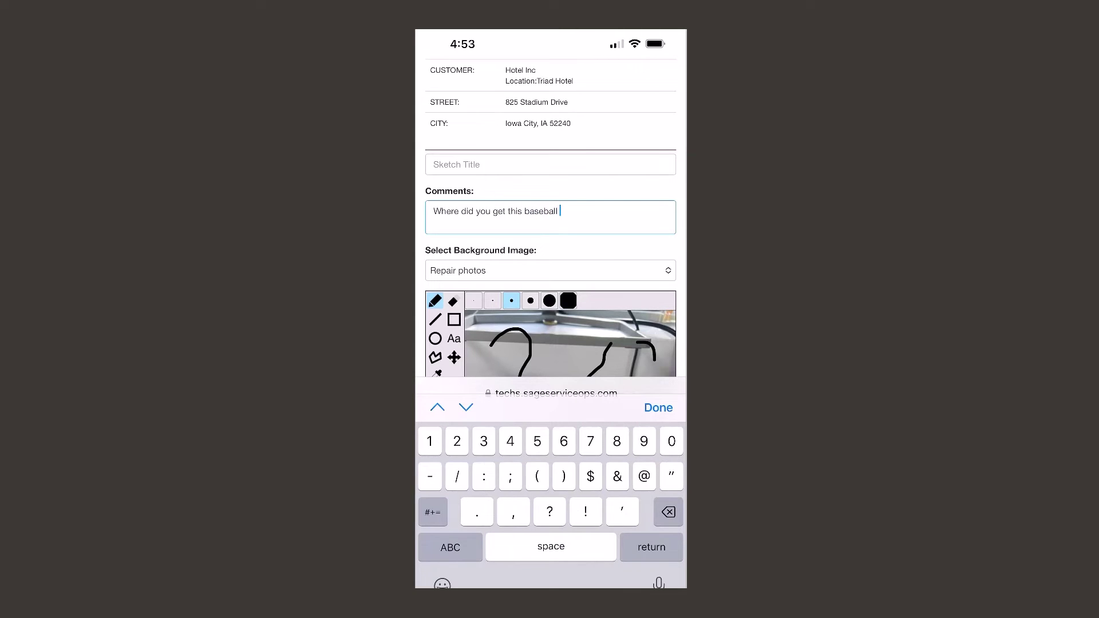
pyautogui.write('?')
pyautogui.click(658, 407)
pyautogui.moveTo(648, 391); pyautogui.dragTo(642, 450)
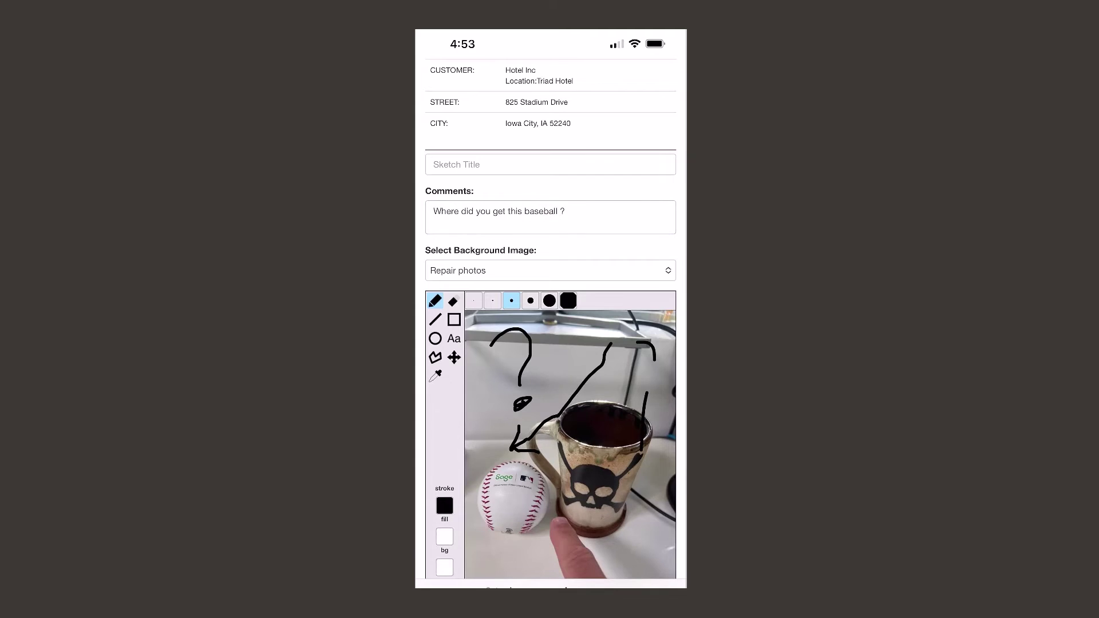
pyautogui.scroll(-5, 551, 323)
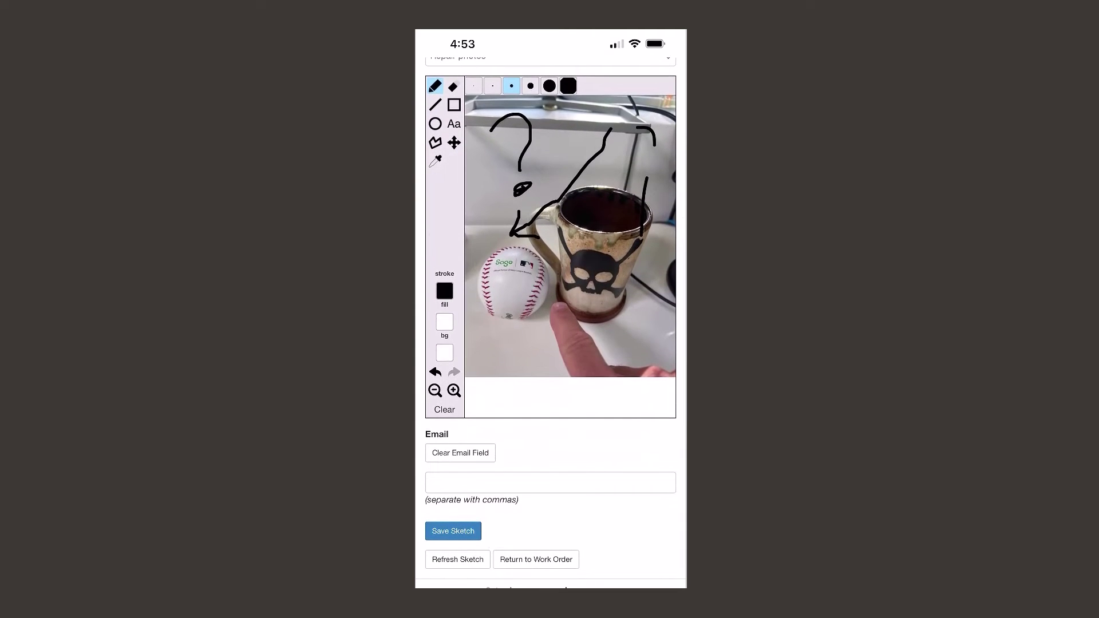
pyautogui.click(453, 531)
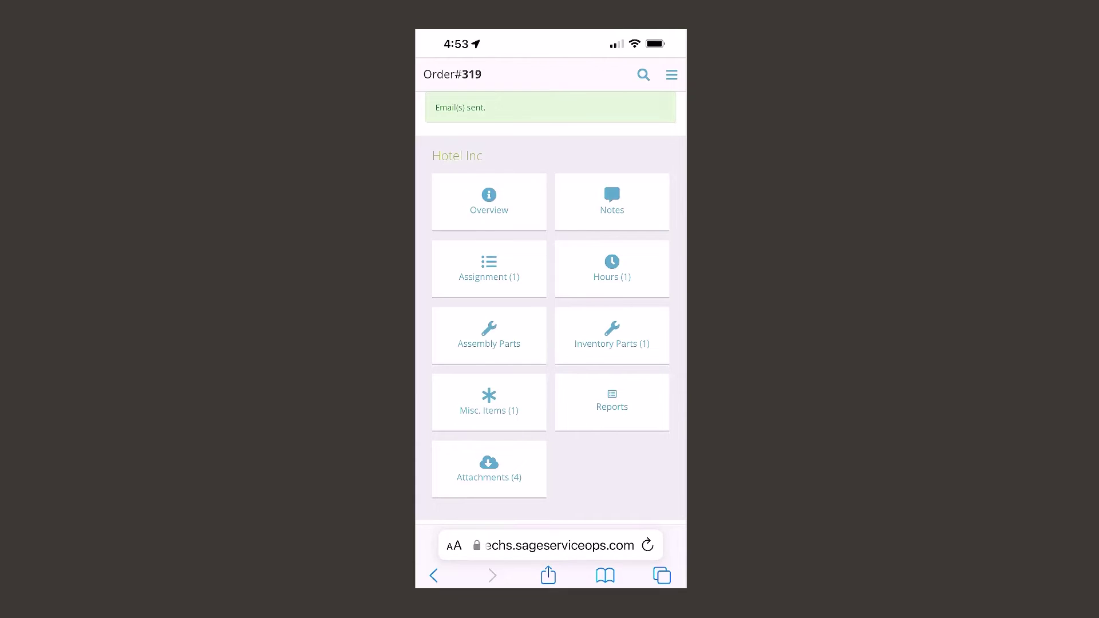
# Step: In order 319's service report, include the 'Repair photos' image and continue
pyautogui.click(611, 401)
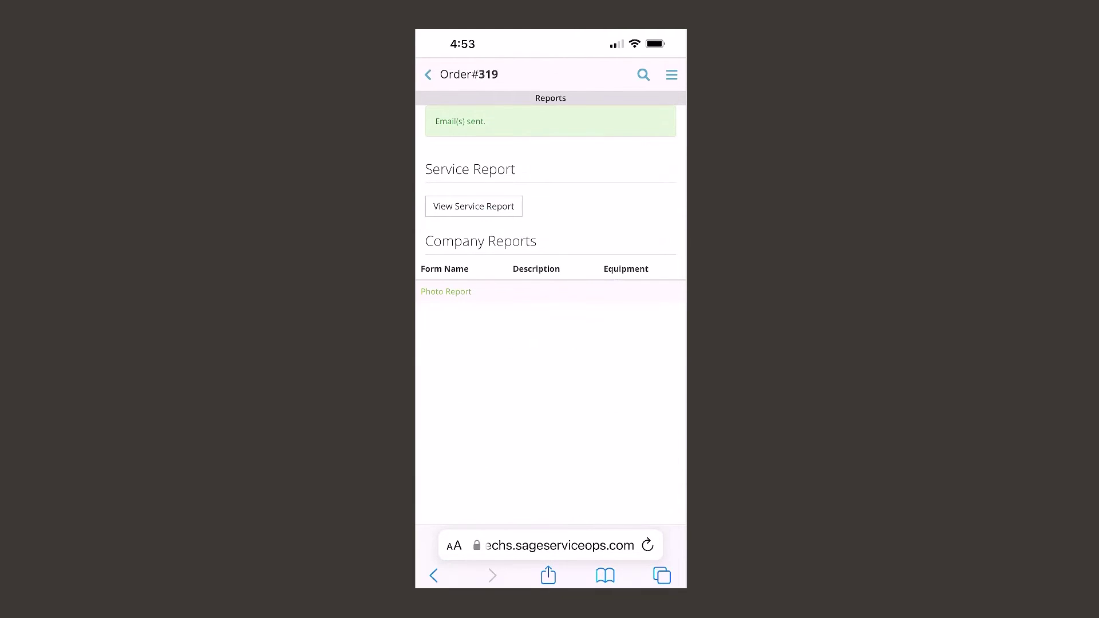
pyautogui.click(473, 207)
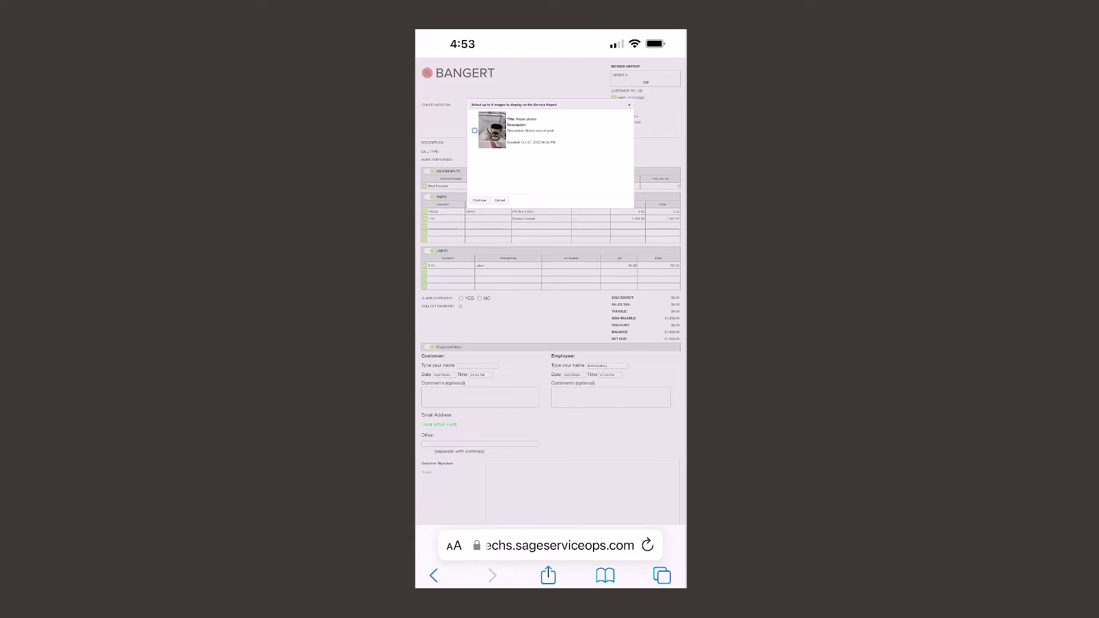
pyautogui.doubleClick(550, 163)
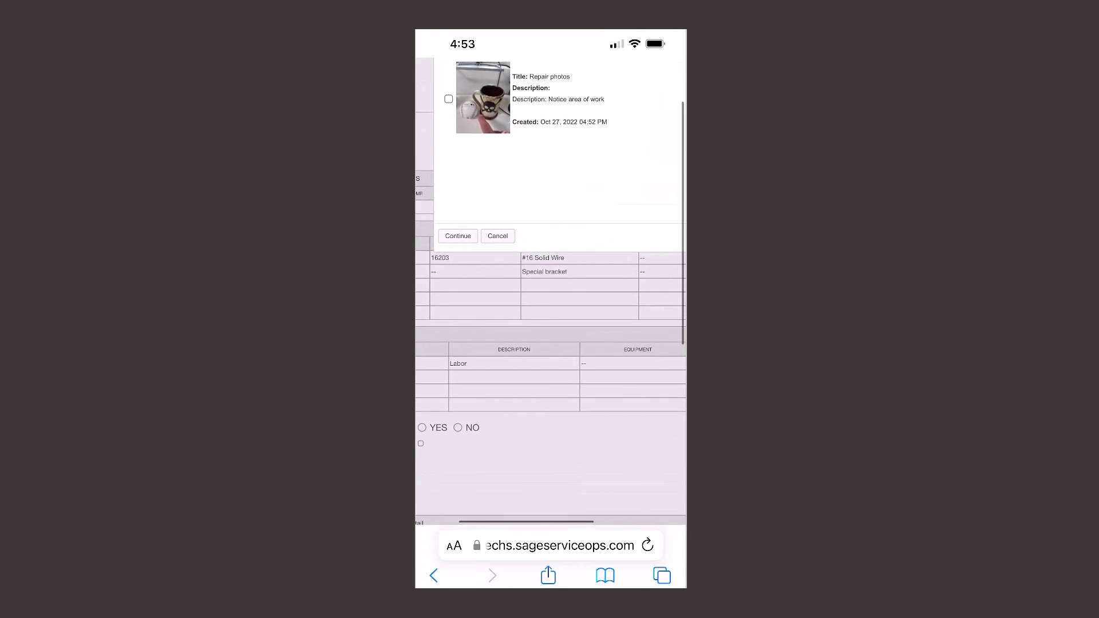
pyautogui.click(449, 99)
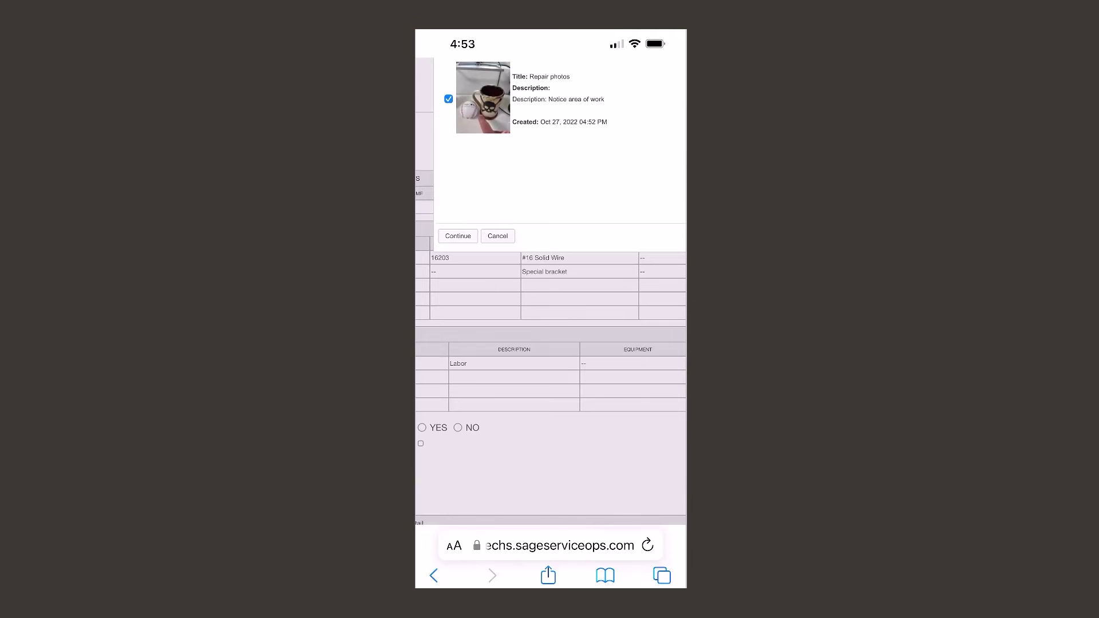
pyautogui.click(458, 236)
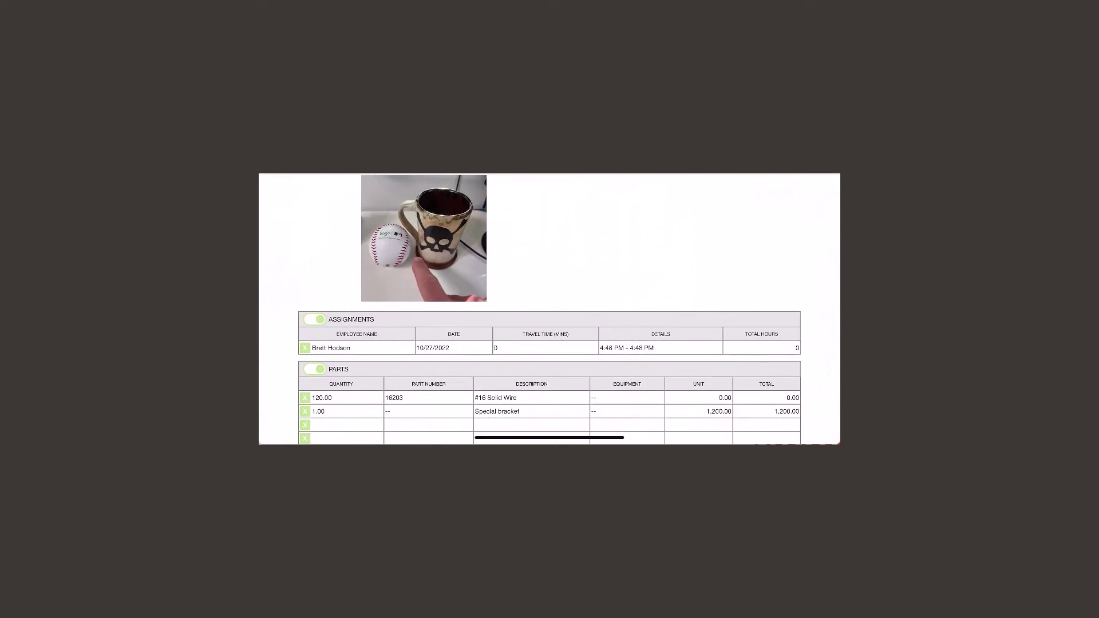
pyautogui.scroll(10, 550, 326)
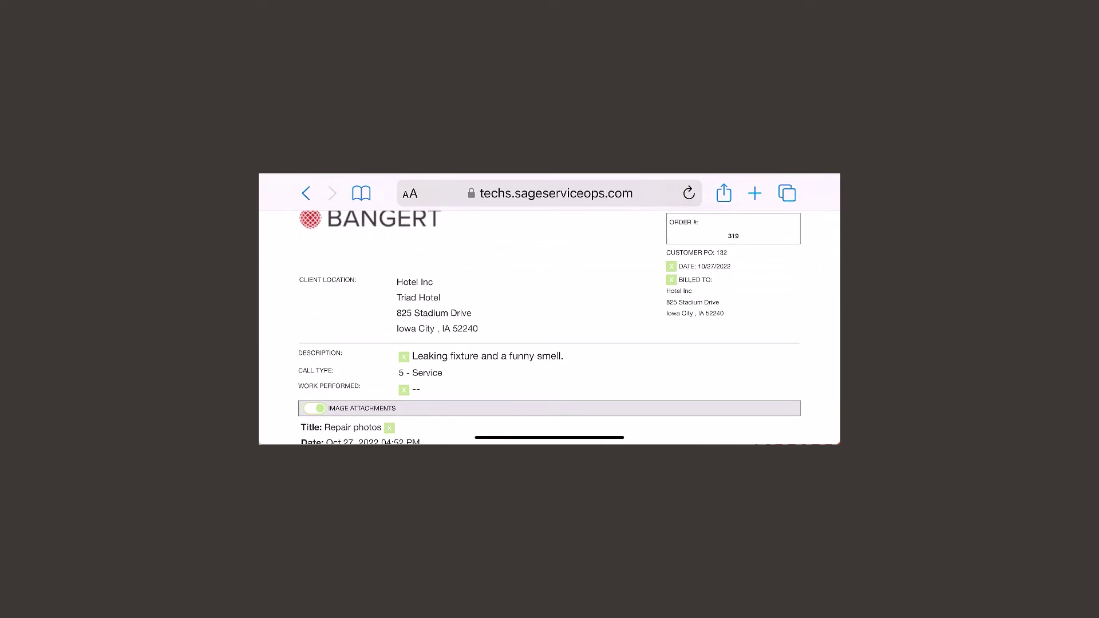
pyautogui.scroll(-3, 550, 326)
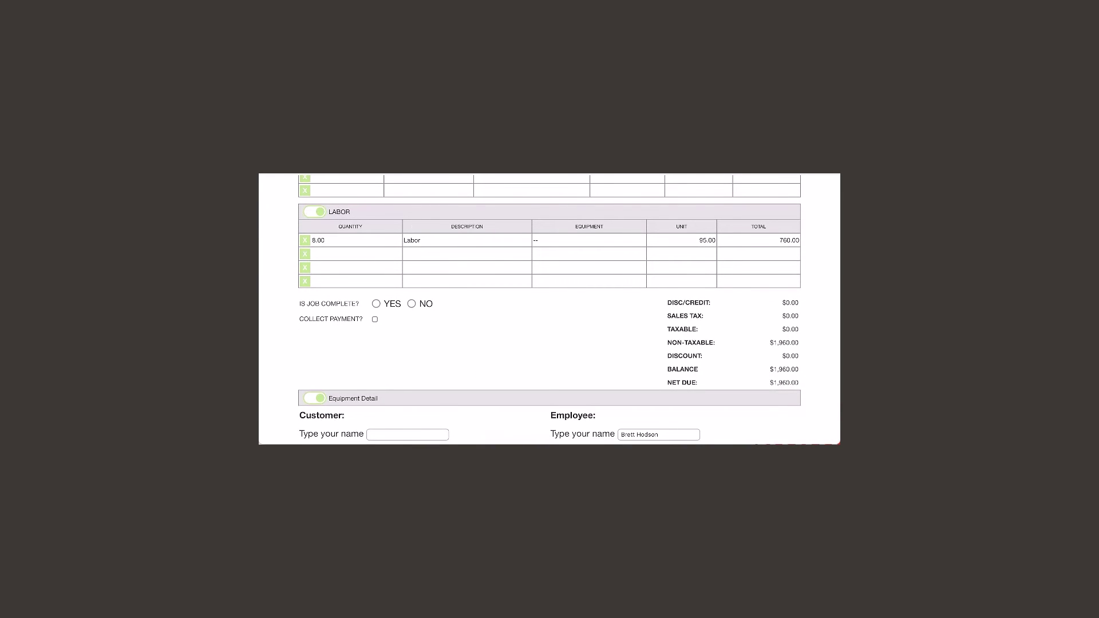
# Step: Answer YES to 'Is job complete?' on the service report
pyautogui.click(375, 303)
pyautogui.scroll(-2, 550, 309)
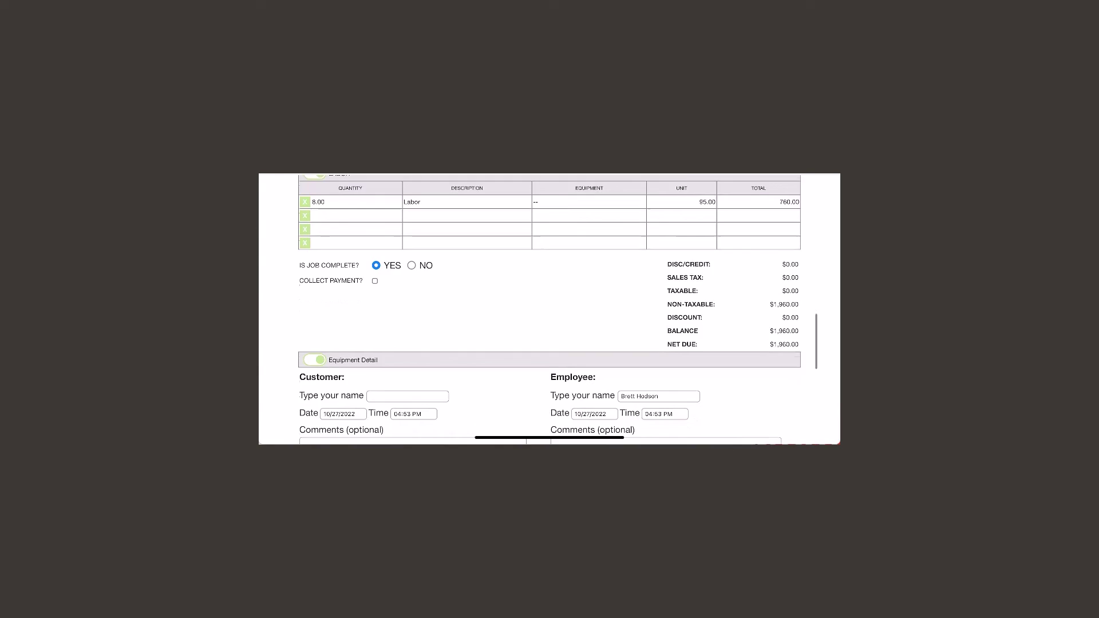
pyautogui.scroll(-2, 550, 310)
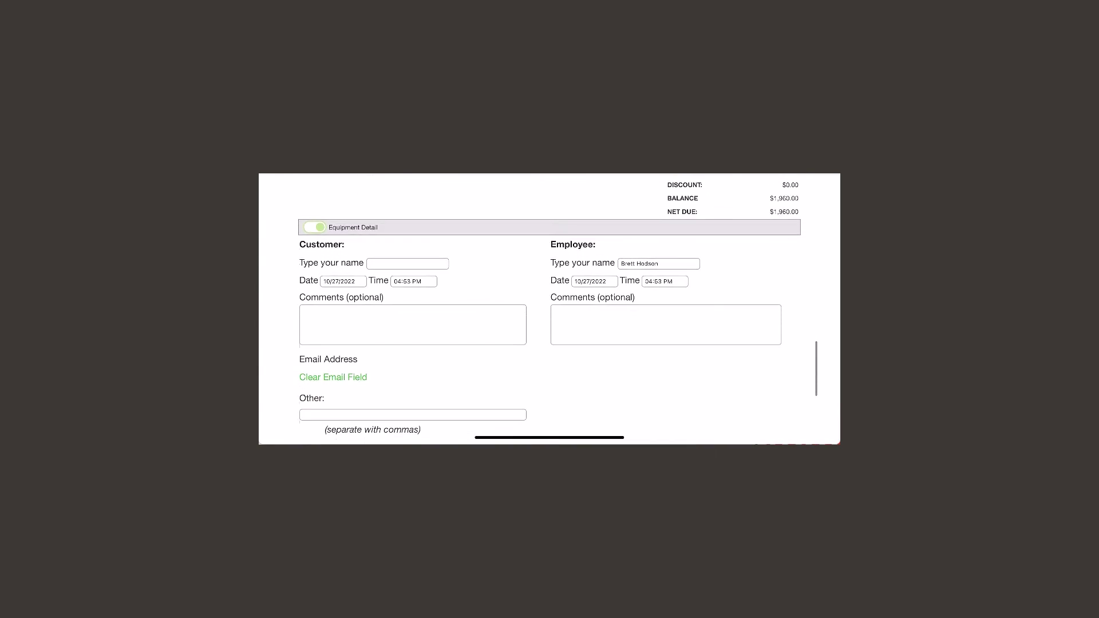
pyautogui.scroll(1, 550, 309)
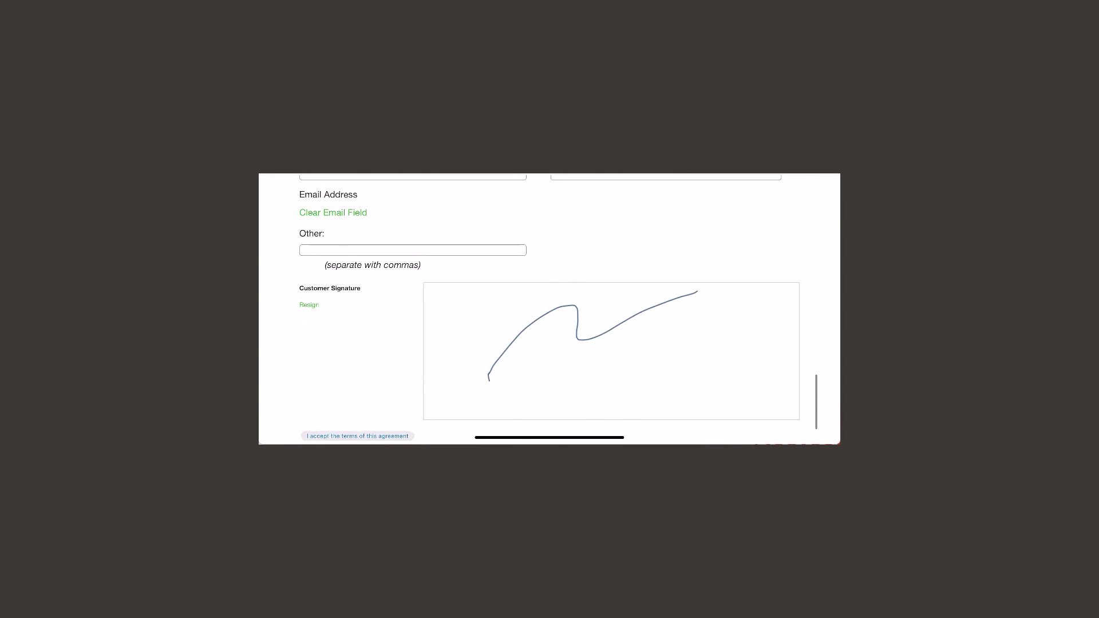
pyautogui.scroll(-2, 549, 309)
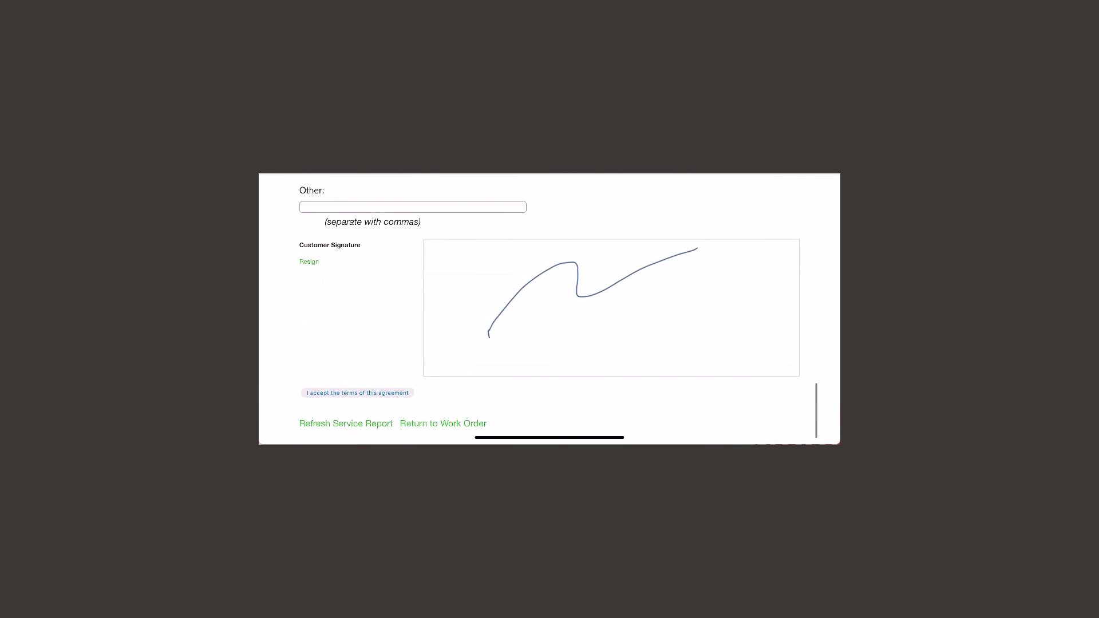
# Step: Save and send the report with 'Repair photos' attached and complete the service on order 319
pyautogui.click(358, 393)
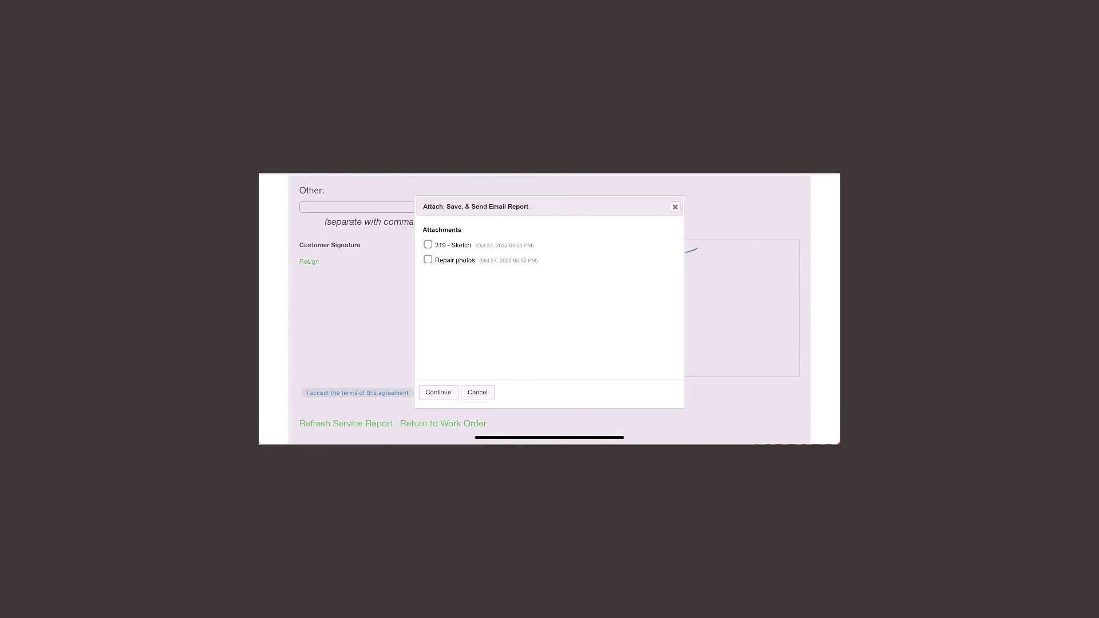
pyautogui.click(428, 260)
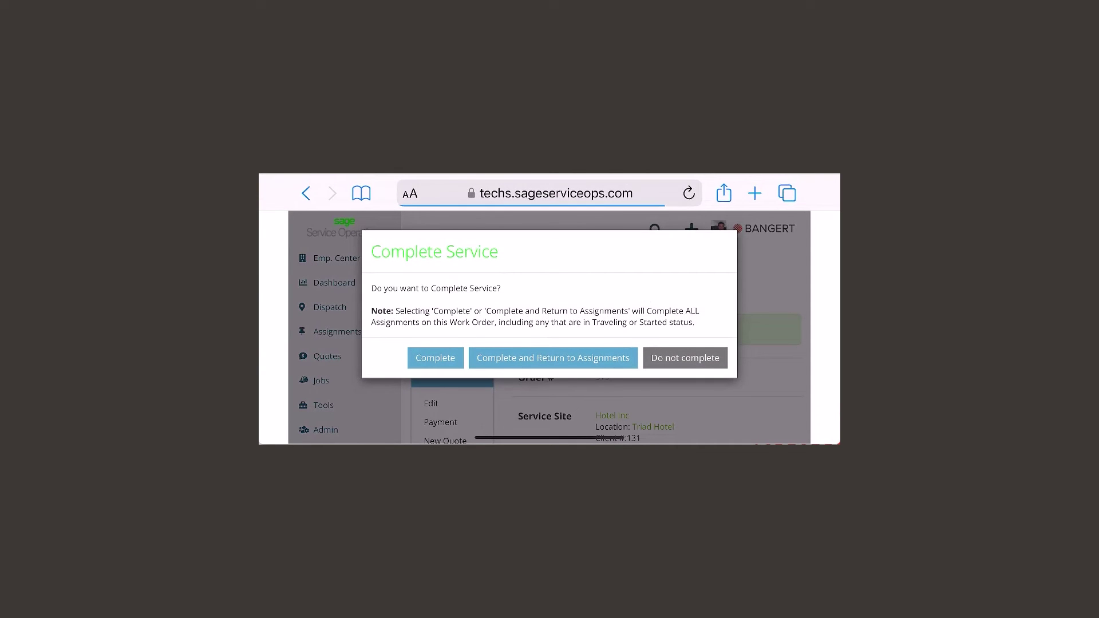
pyautogui.click(436, 358)
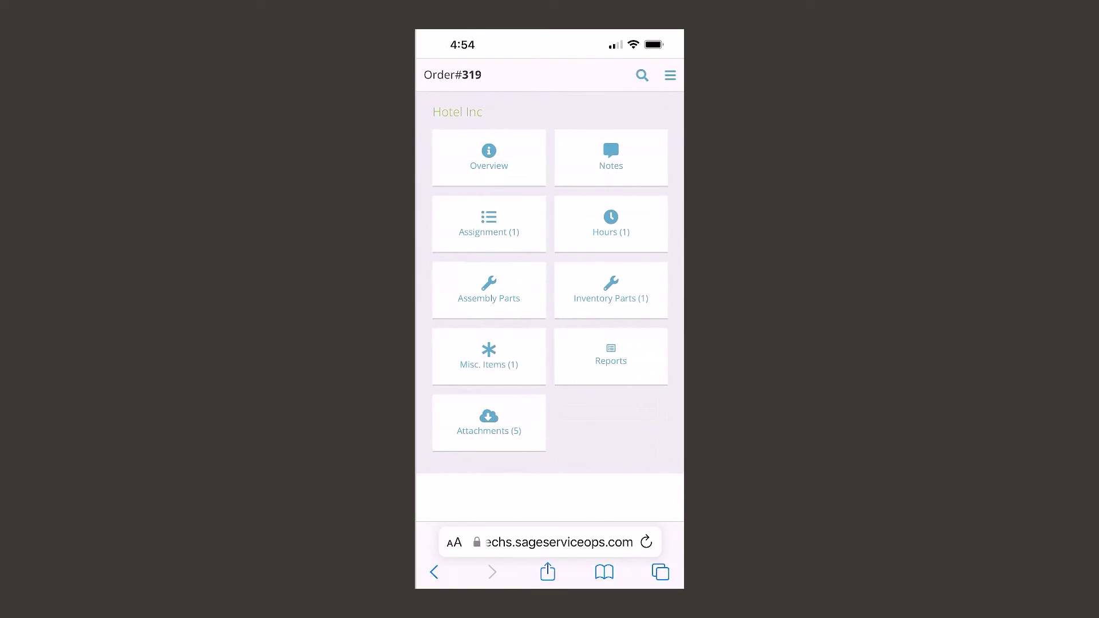
# Step: Return to the order 319 menu and close the browser's tab overview
pyautogui.click(434, 572)
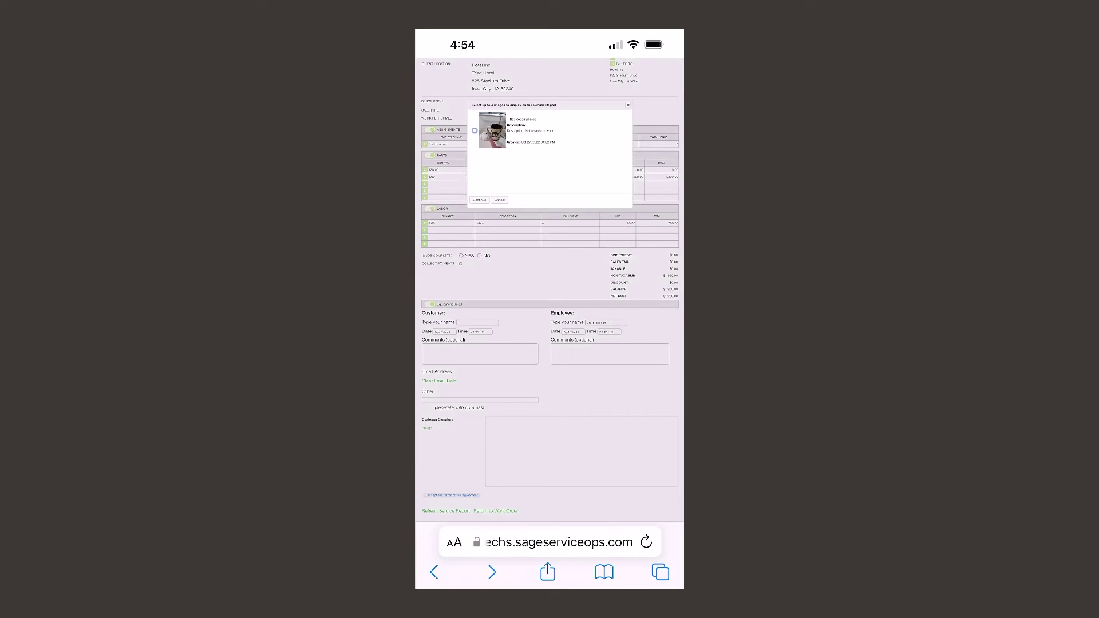
pyautogui.click(661, 572)
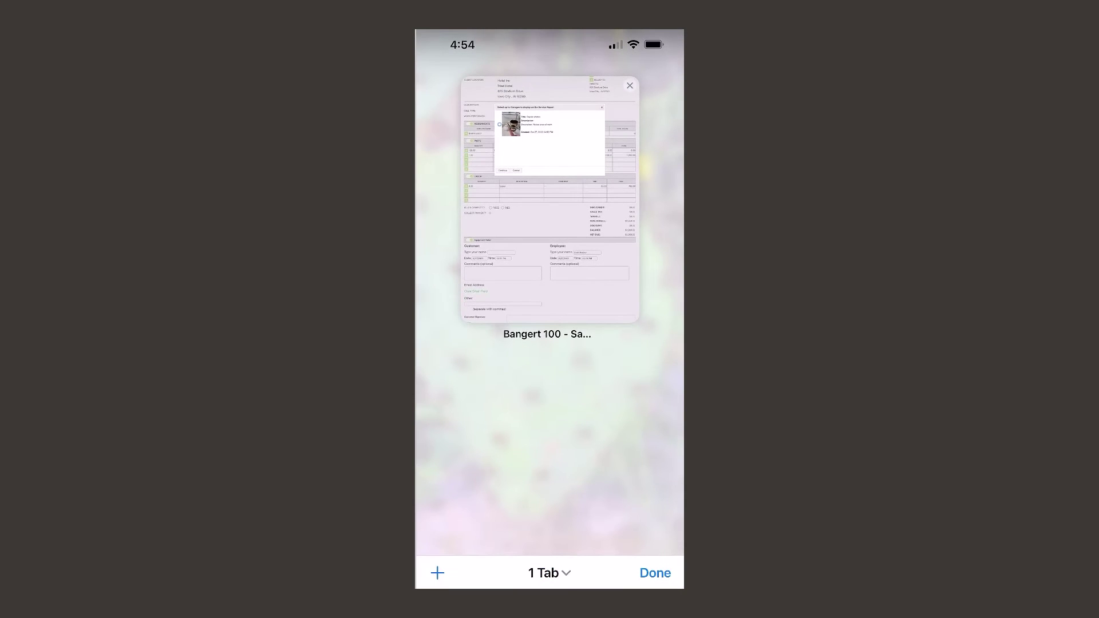
pyautogui.click(549, 199)
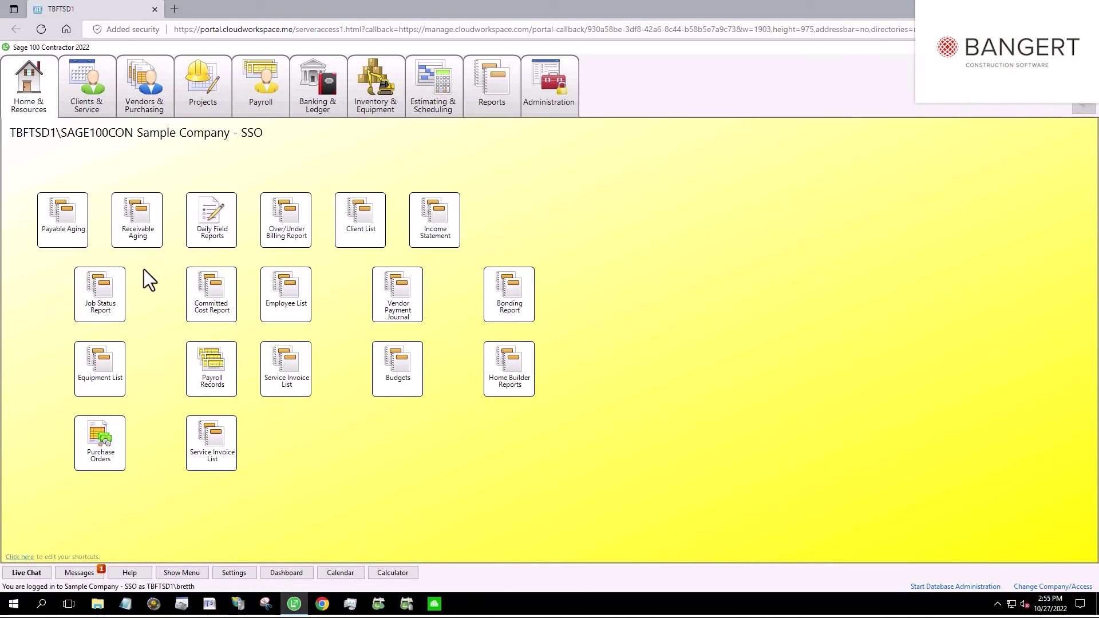
# Step: In Clients & Service, load work order 319 in the Work Orders/Invoices/Credits window
pyautogui.click(89, 92)
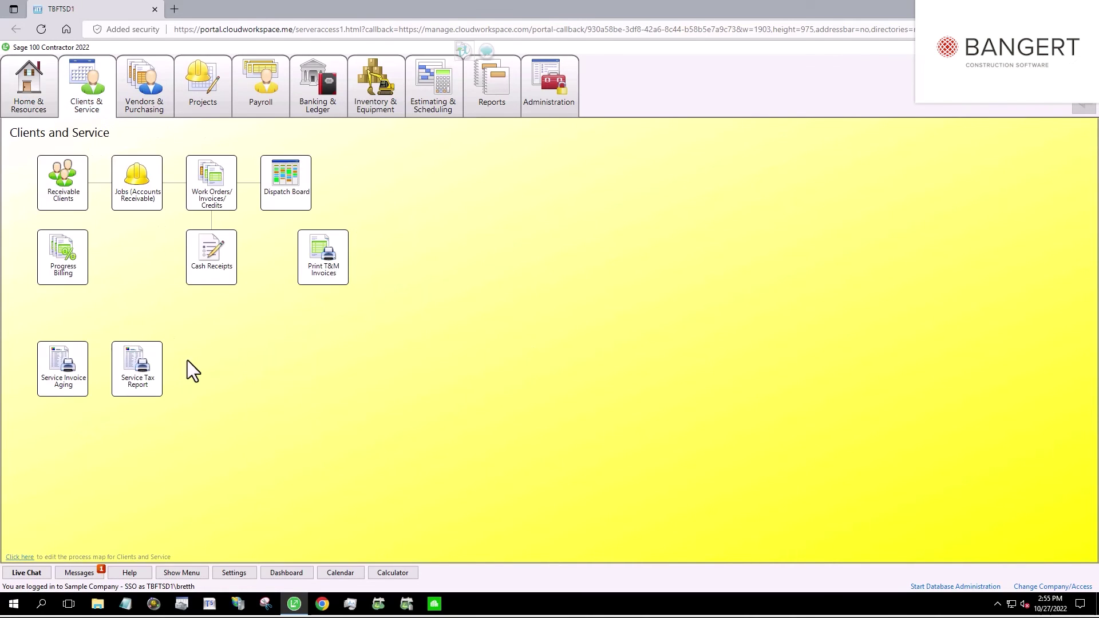
pyautogui.click(199, 162)
pyautogui.click(209, 189)
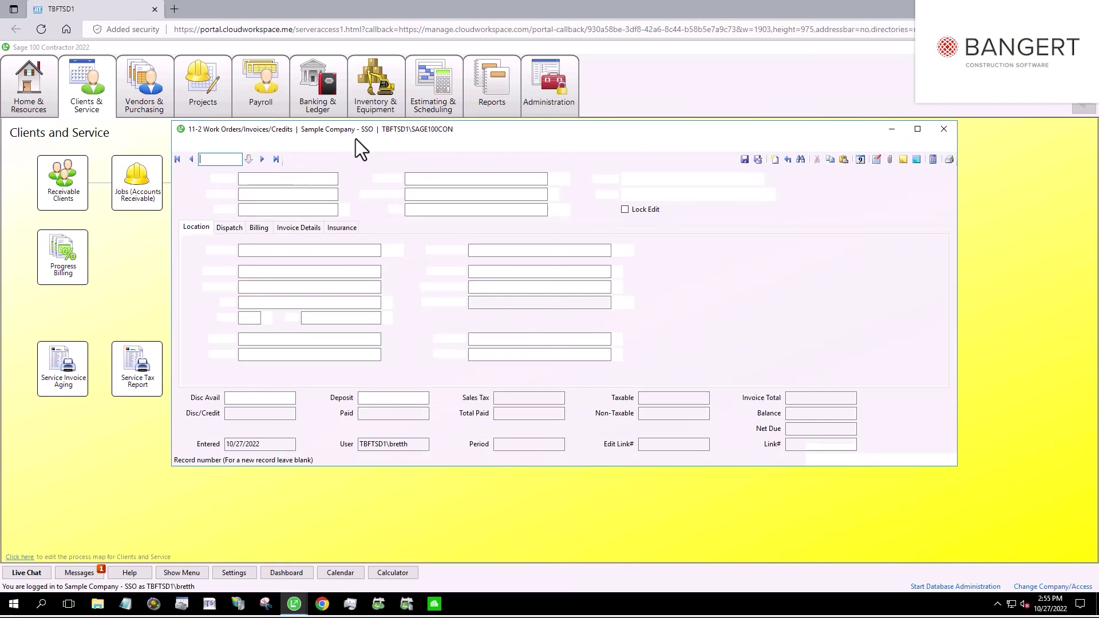
pyautogui.press('pageup')
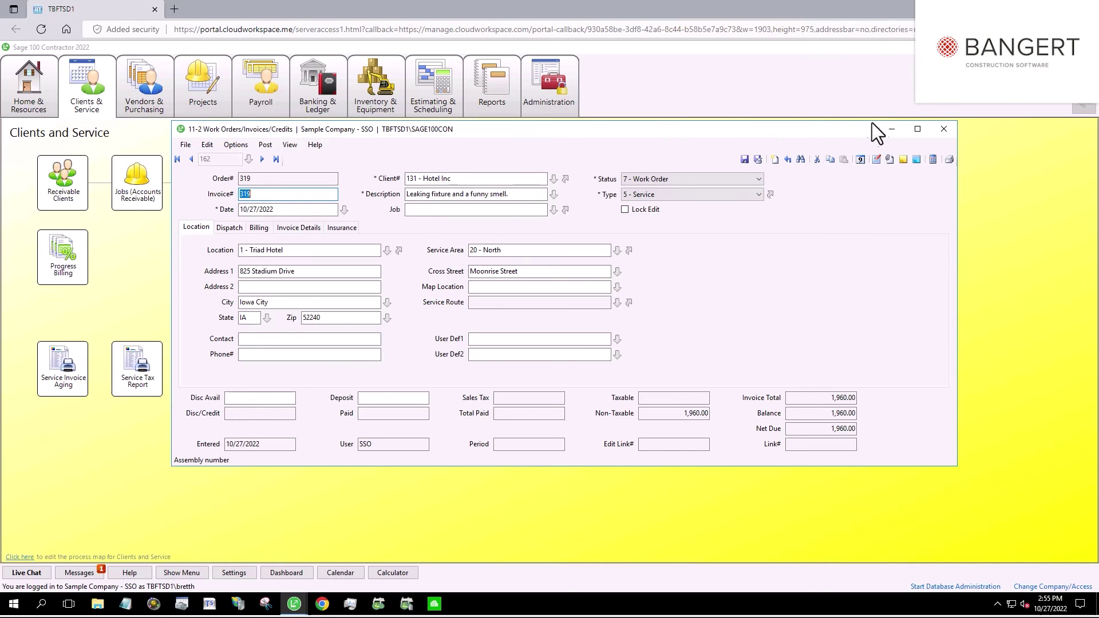
# Step: View invoice 319's attachments list and open the '319 - Sketch' PDF
pyautogui.click(890, 161)
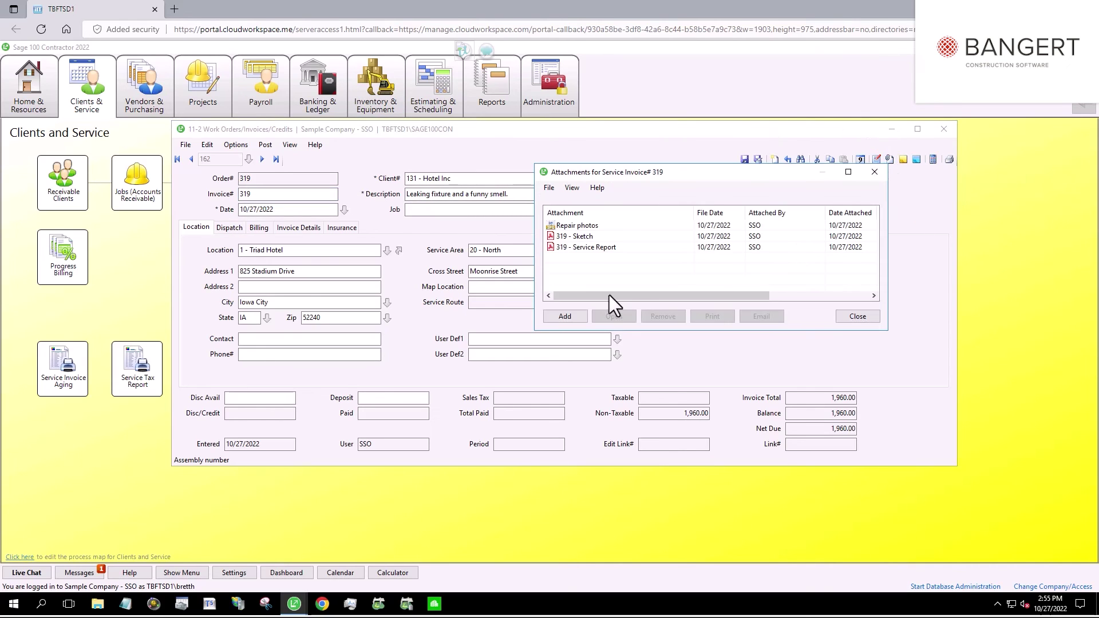
pyautogui.click(571, 227)
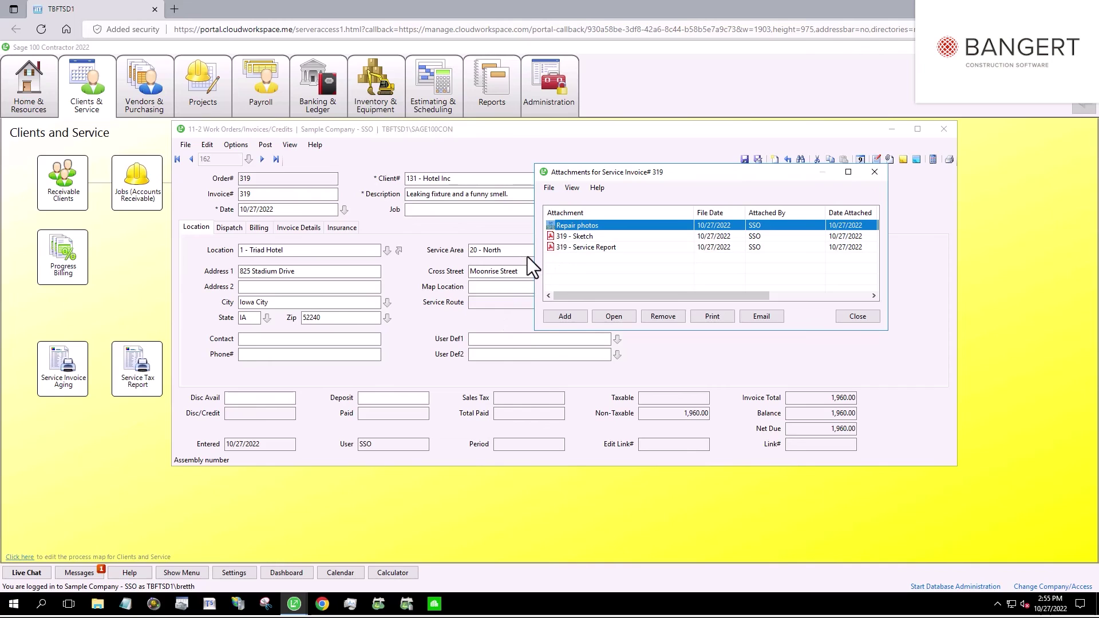
pyautogui.doubleClick(572, 234)
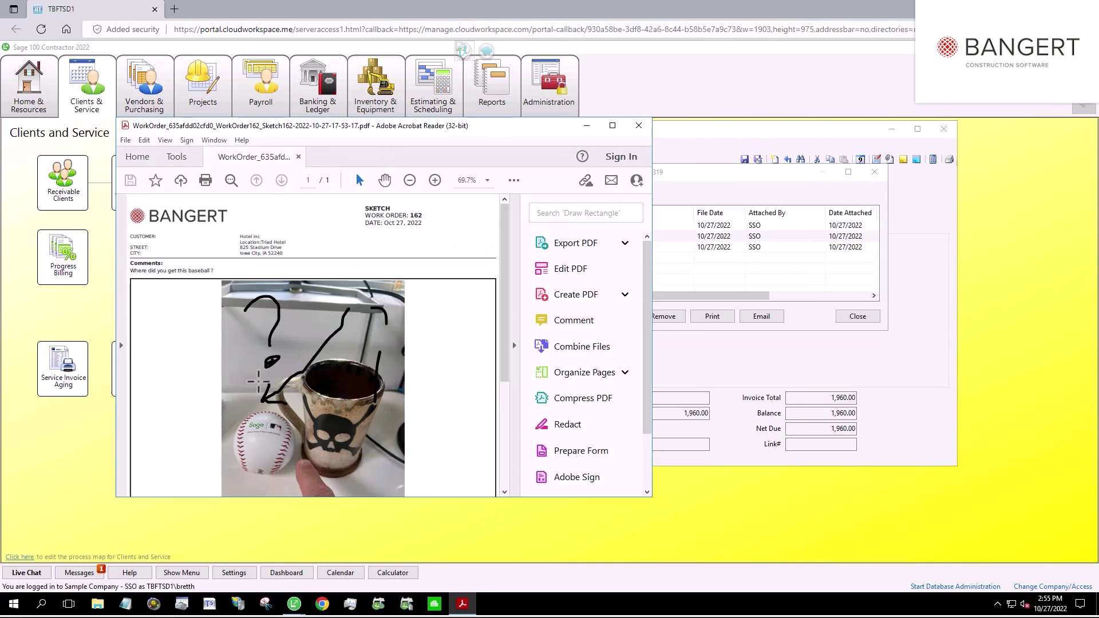
# Step: Close the sketch PDF, view the '319 - Service Report' PDF, then close it and the attachments list
pyautogui.click(638, 125)
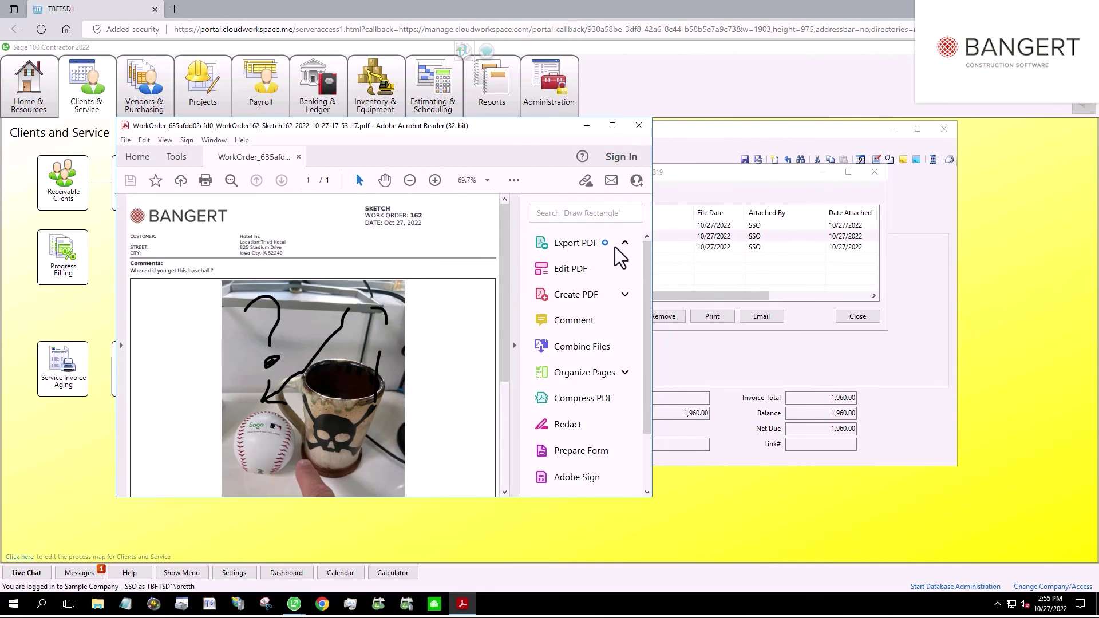
pyautogui.doubleClick(607, 249)
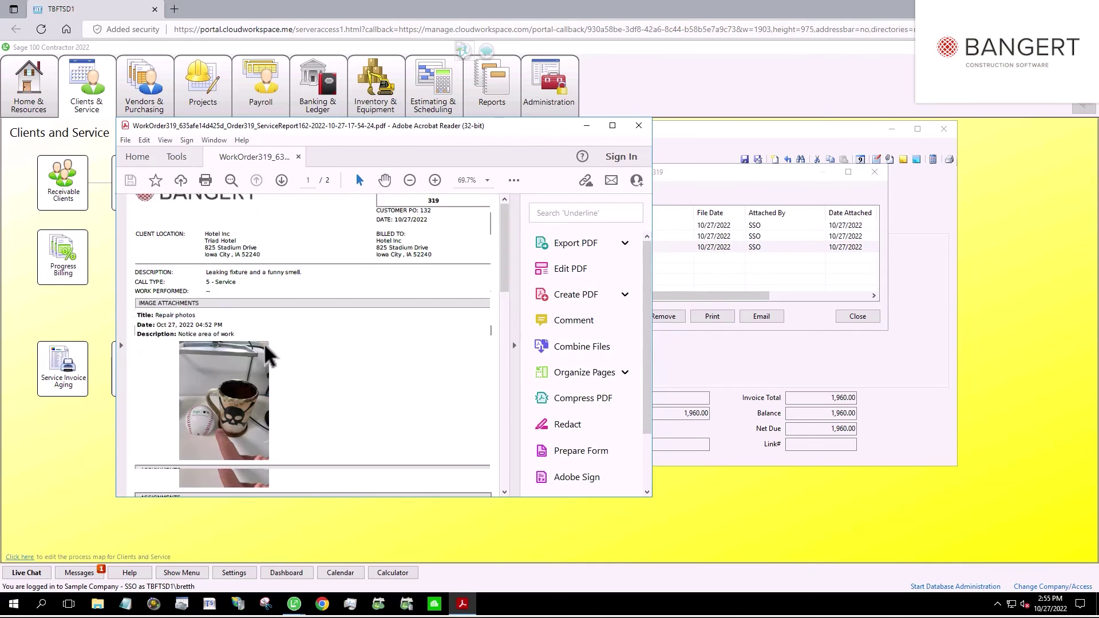
pyautogui.scroll(-10, 400, 344)
pyautogui.click(640, 127)
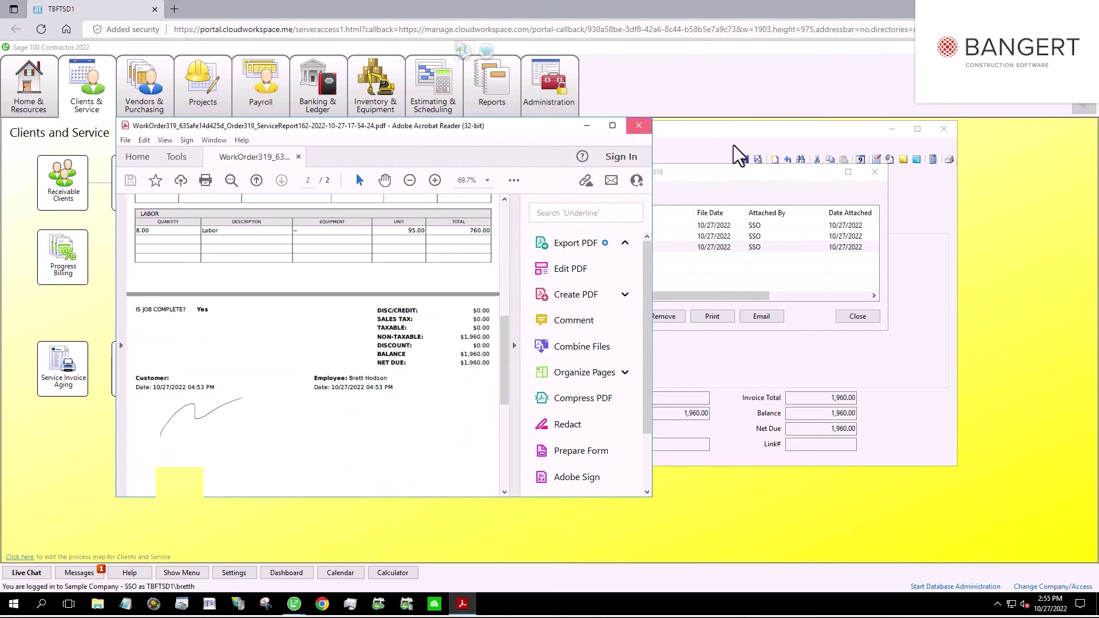
pyautogui.click(876, 172)
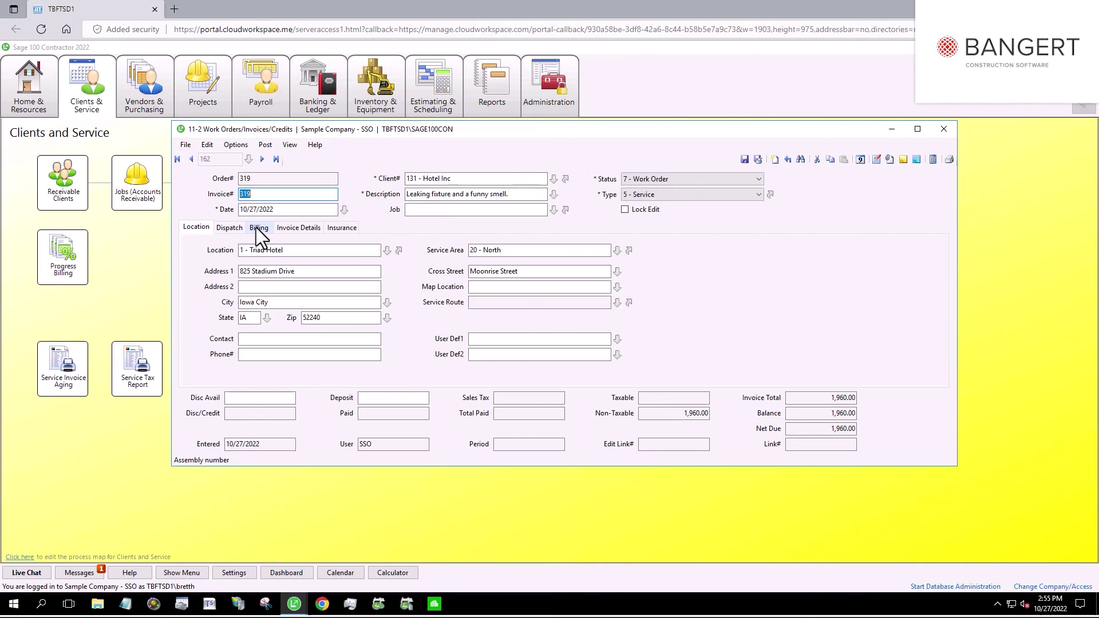
# Step: Review invoice 319's line items including the #16 Solid Wire price, then minimize the window
pyautogui.click(287, 228)
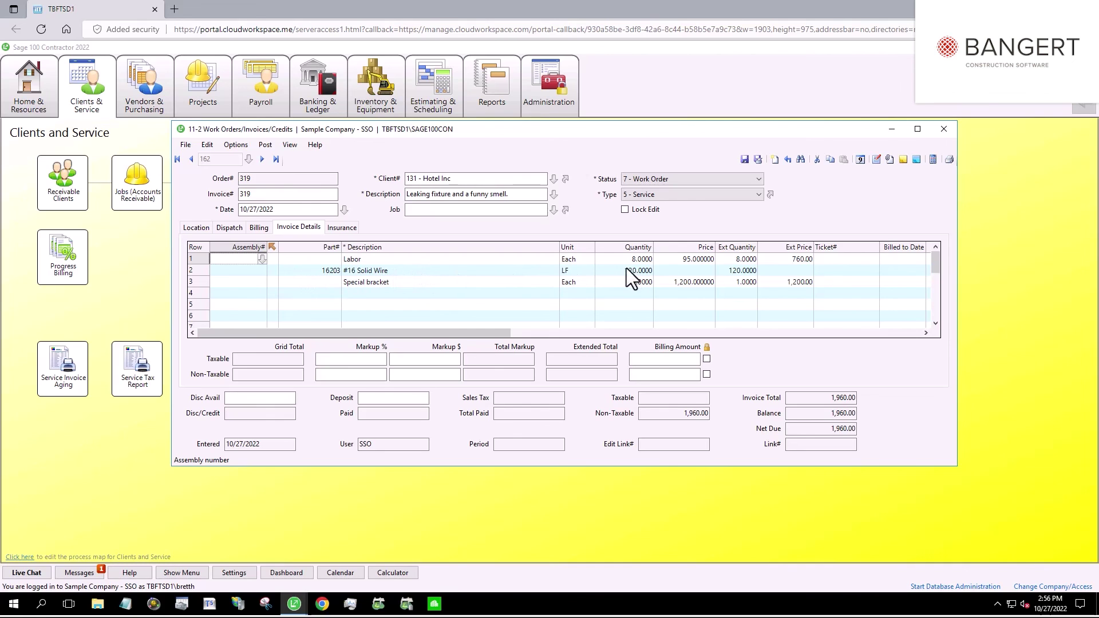
pyautogui.click(671, 269)
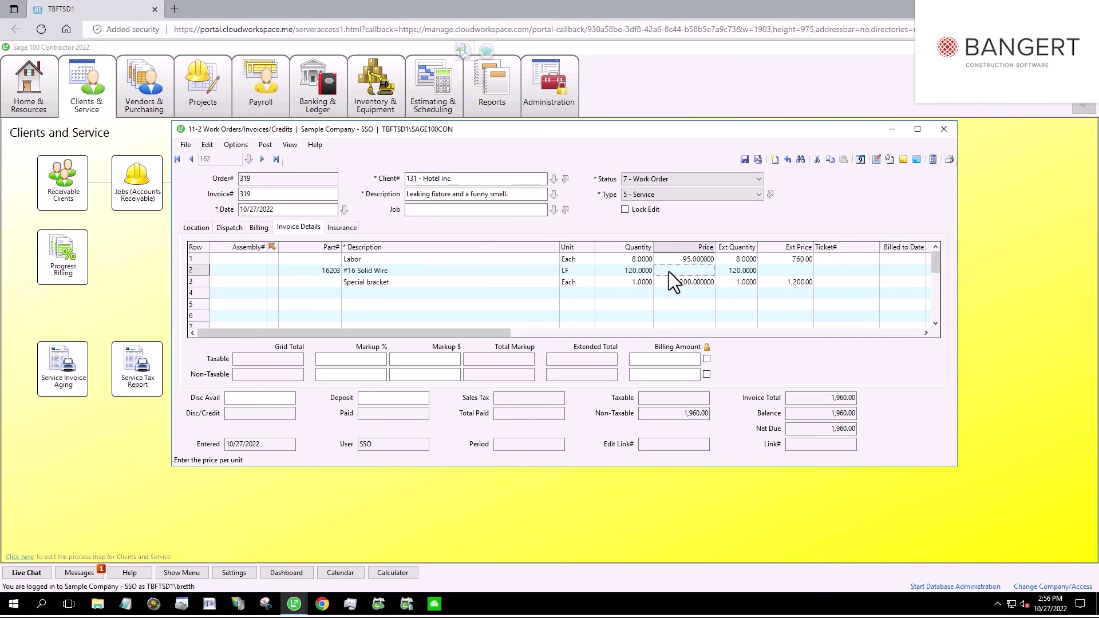
pyautogui.click(669, 272)
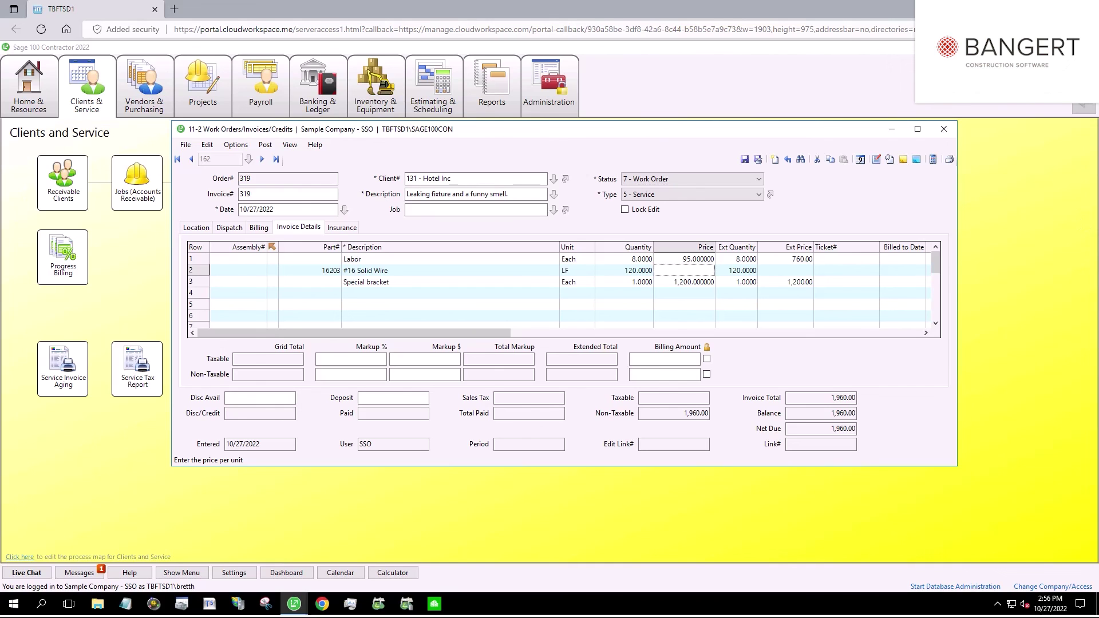
pyautogui.click(889, 128)
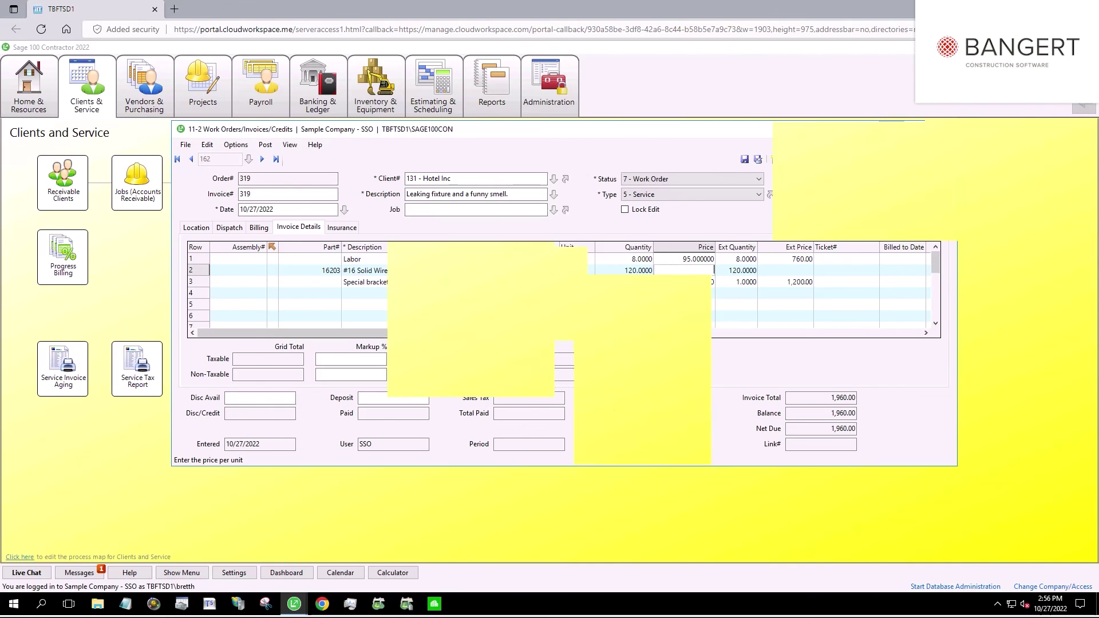